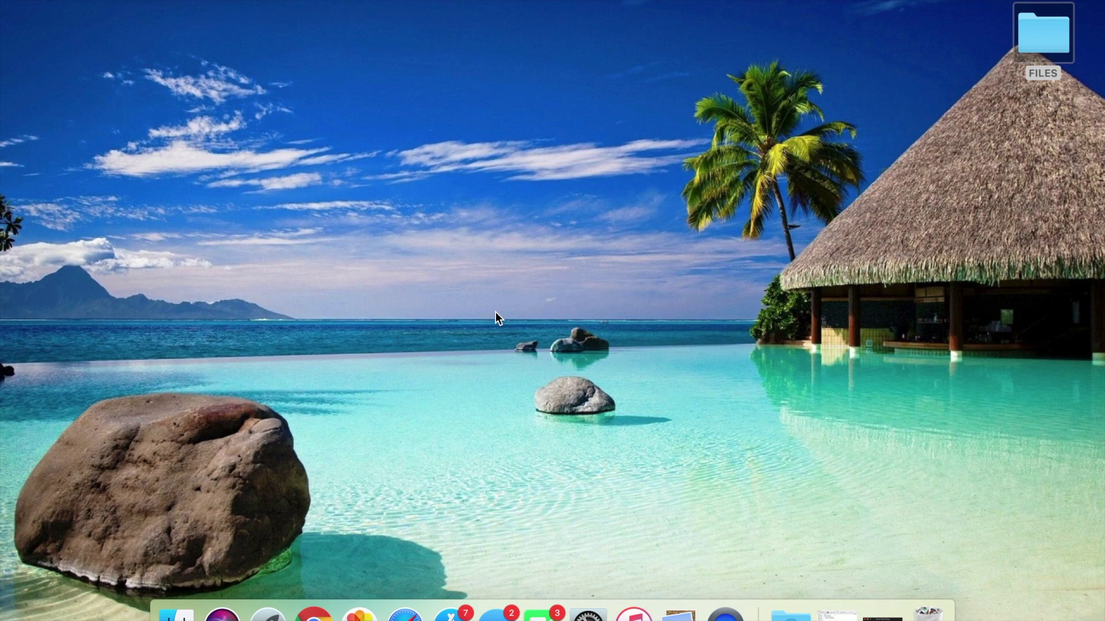
# - Open a Finder window on the Applications folder and scroll through its apps
pyautogui.click(177, 615)
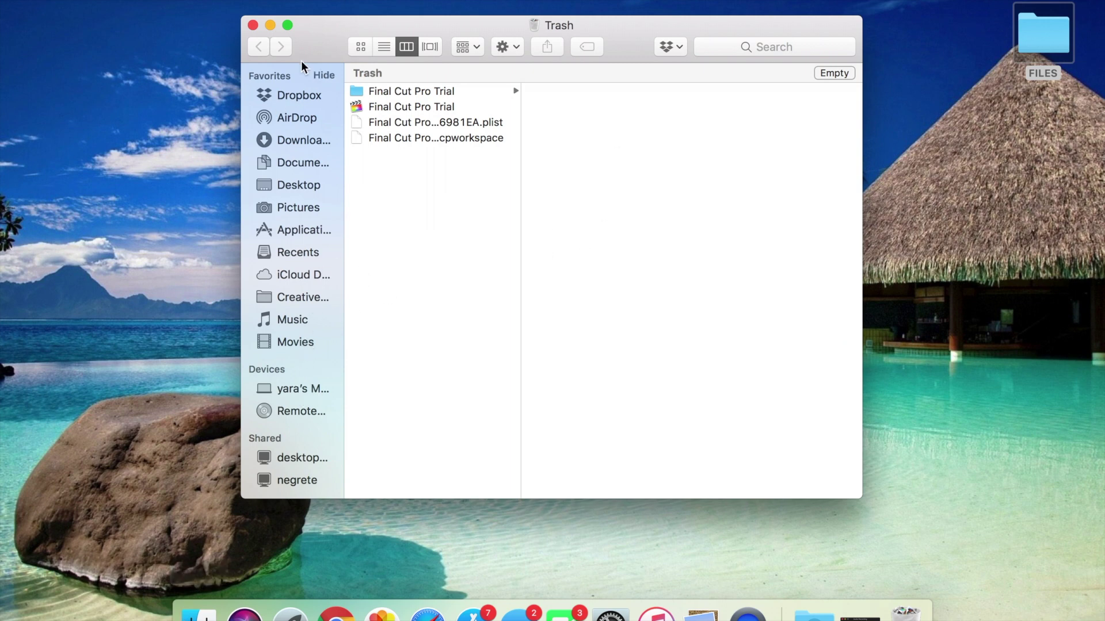
pyautogui.click(306, 230)
pyautogui.scroll(-10, 419, 312)
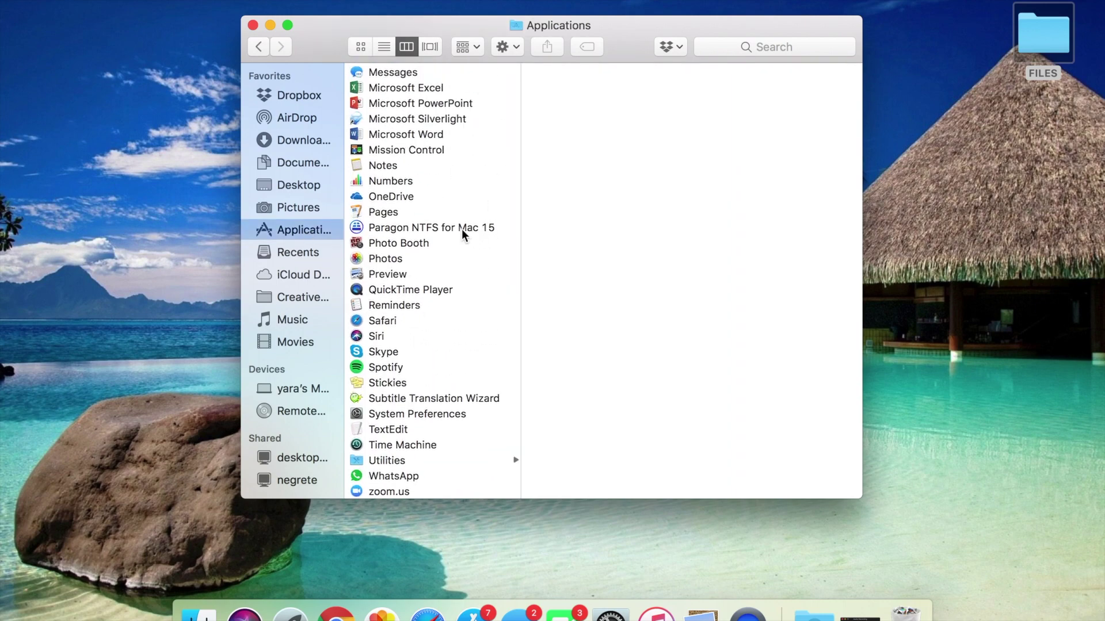
pyautogui.scroll(10, 461, 229)
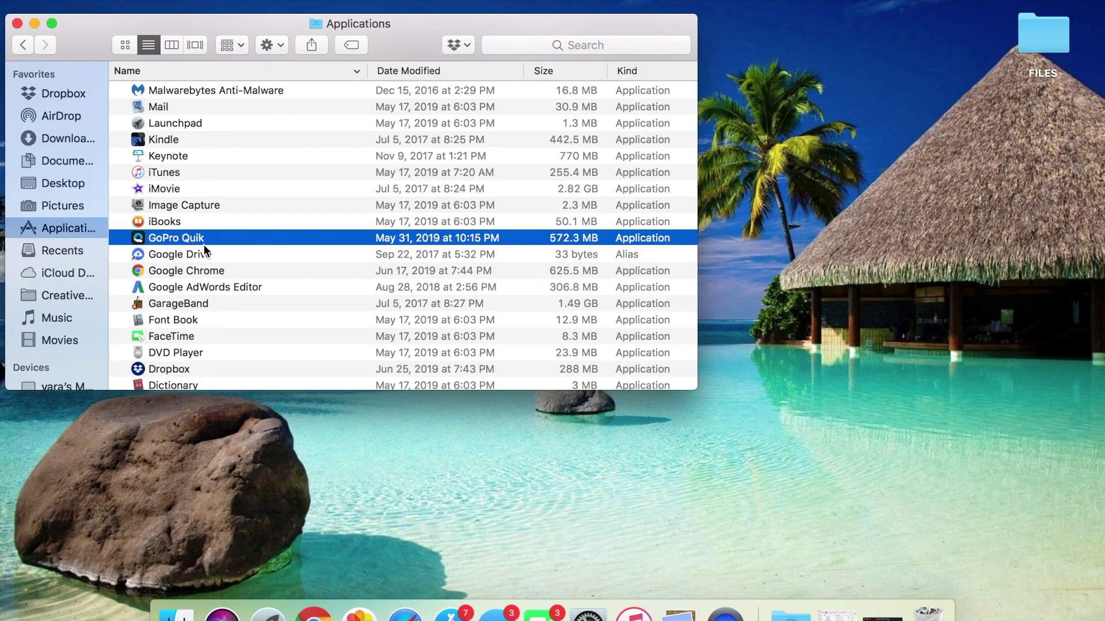
# - Open the Trash, select its four Final Cut Pro Trial items and try opening them
pyautogui.rightClick(228, 240)
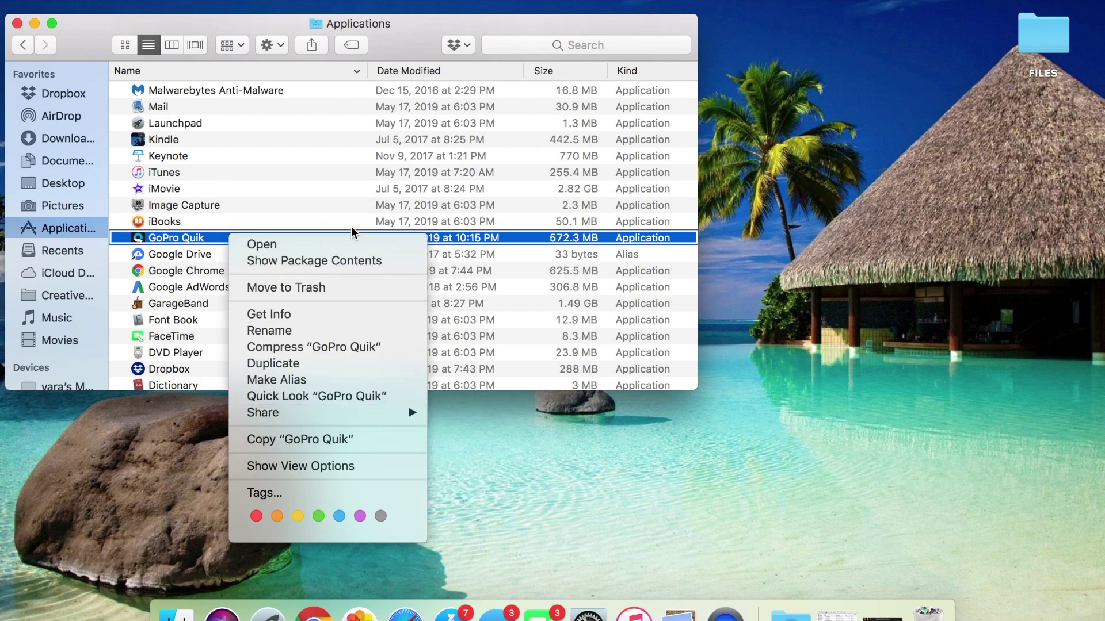
pyautogui.click(204, 233)
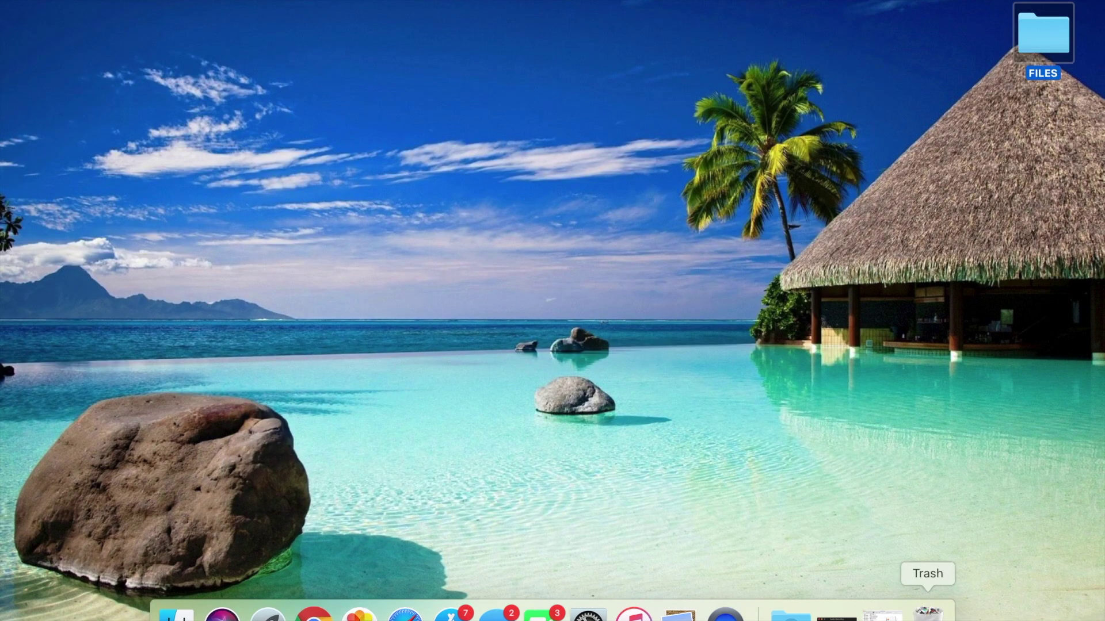
pyautogui.click(928, 611)
pyautogui.moveTo(485, 241); pyautogui.dragTo(454, 78)
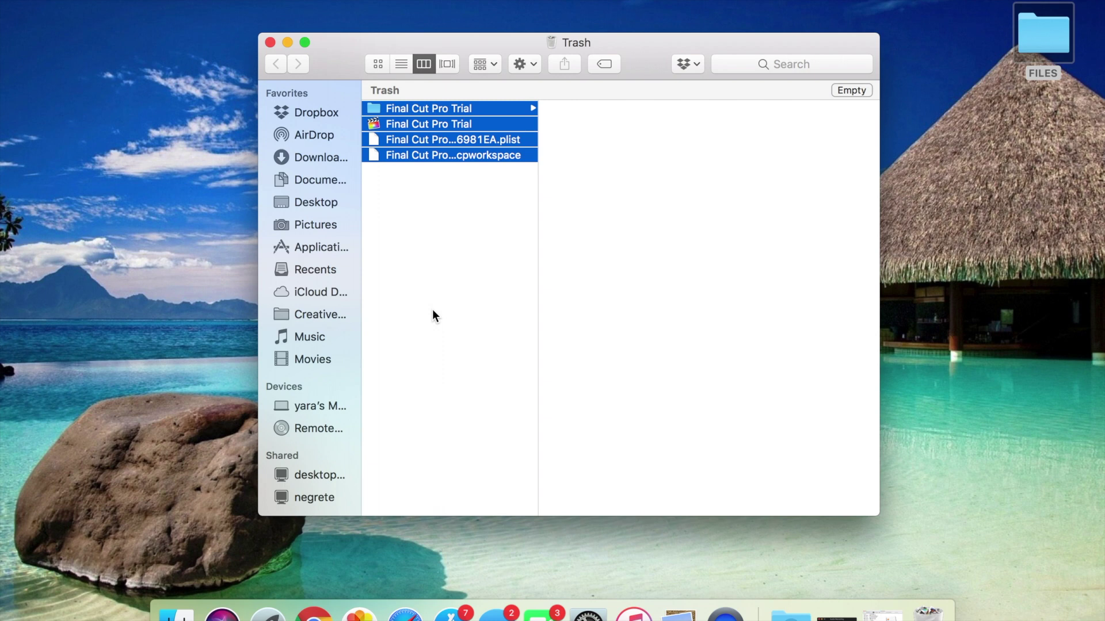
pyautogui.doubleClick(445, 154)
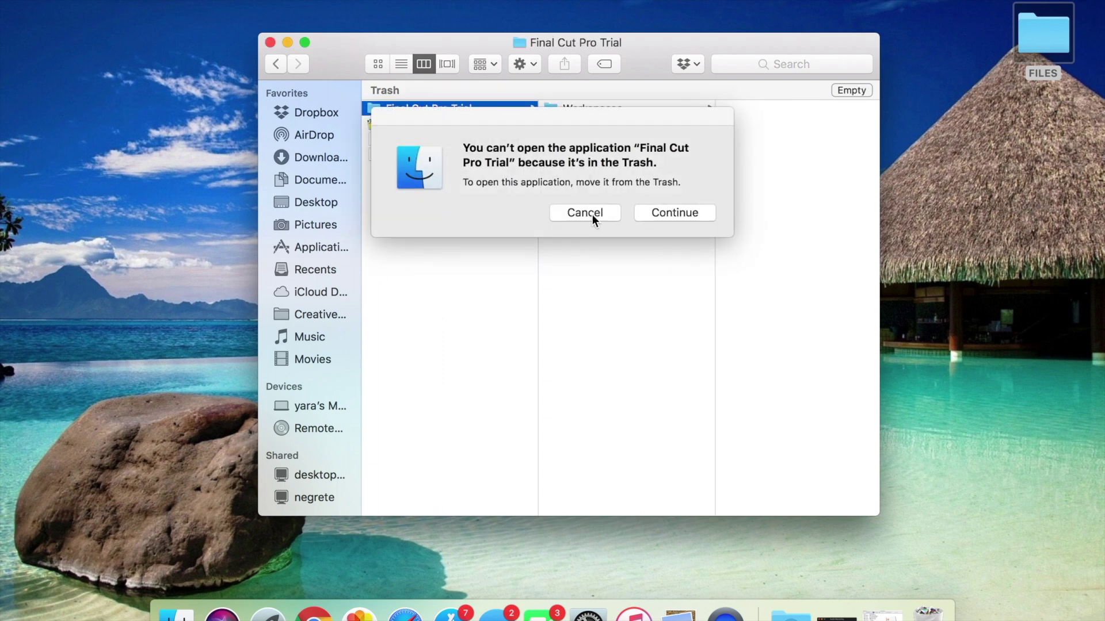
# - View Get Info for Final Cut Pro Trial.saved.fcpworkspace, noting its 28 KB size, then close it
pyautogui.click(592, 214)
pyautogui.click(448, 155)
pyautogui.rightClick(482, 154)
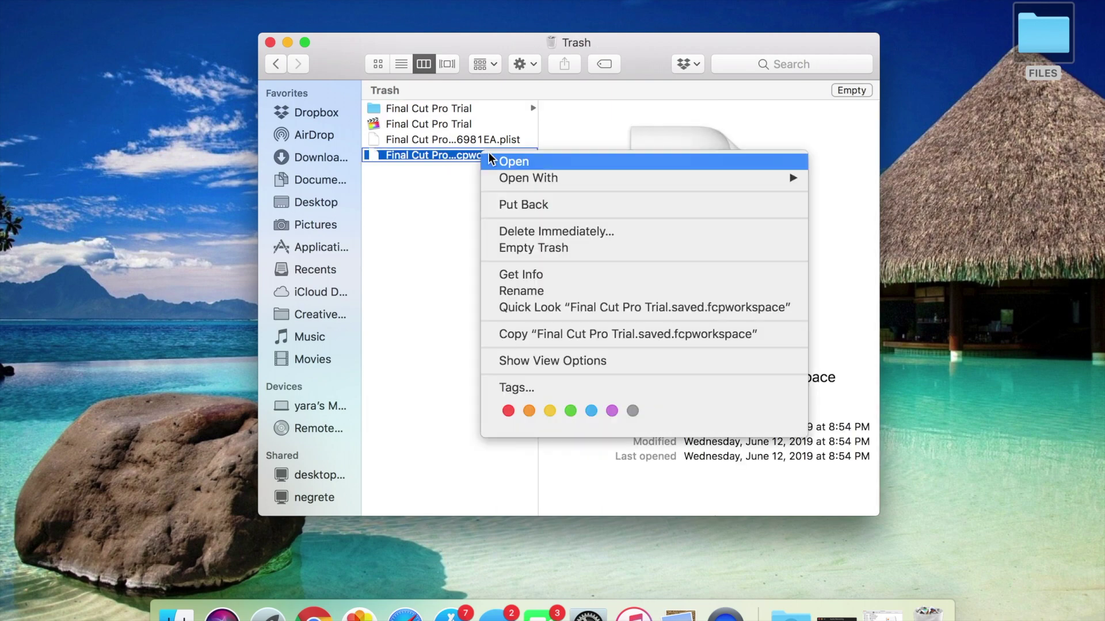
pyautogui.click(570, 275)
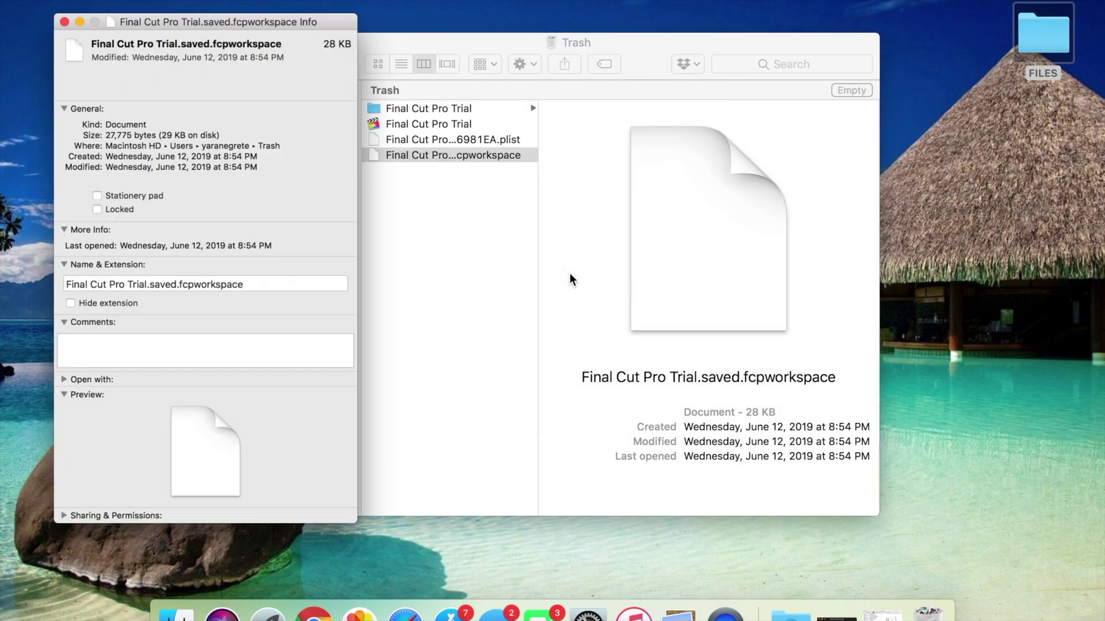
pyautogui.moveTo(160, 4); pyautogui.dragTo(181, 10)
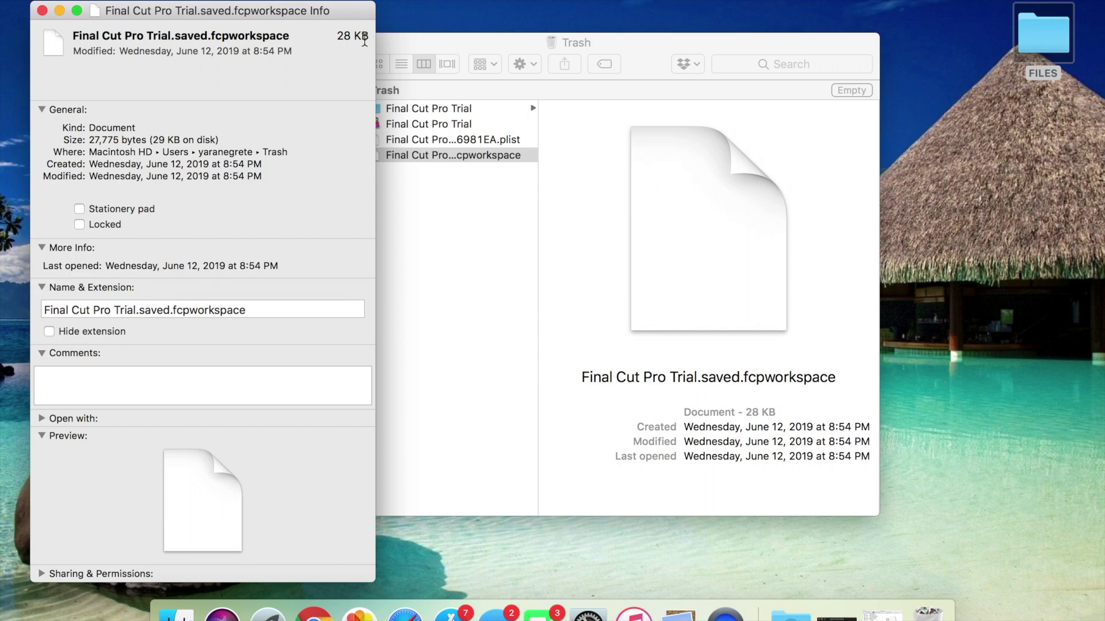
pyautogui.moveTo(340, 37); pyautogui.dragTo(400, 45)
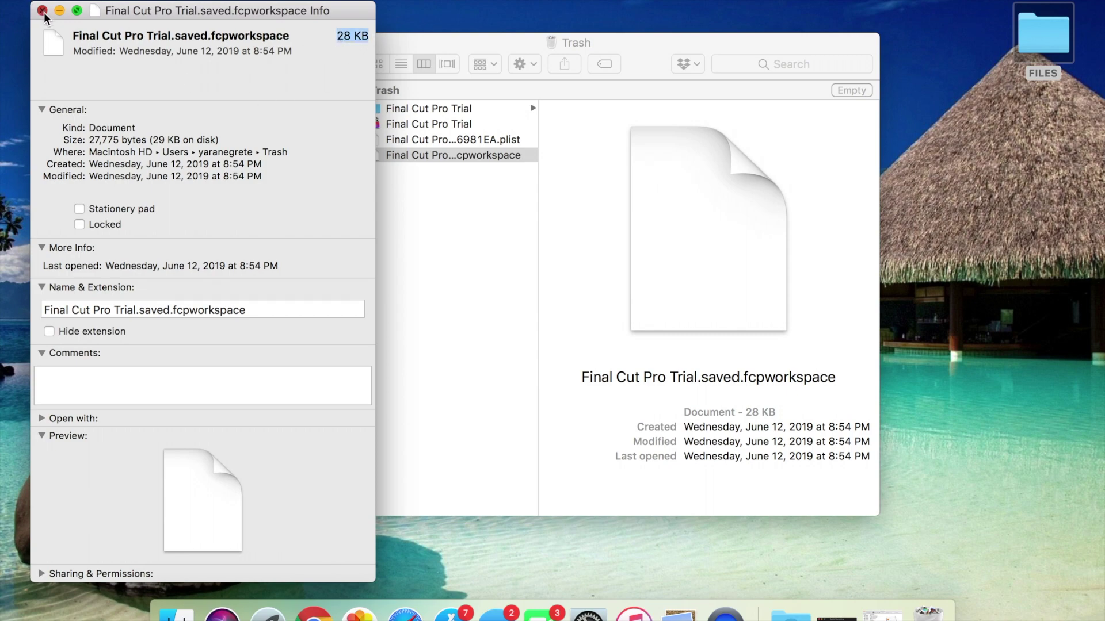
pyautogui.click(42, 11)
# - Check the Final Cut Pro Trial plist's Info, including its full name and 69-byte size, then close it
pyautogui.click(455, 139)
pyautogui.rightClick(478, 139)
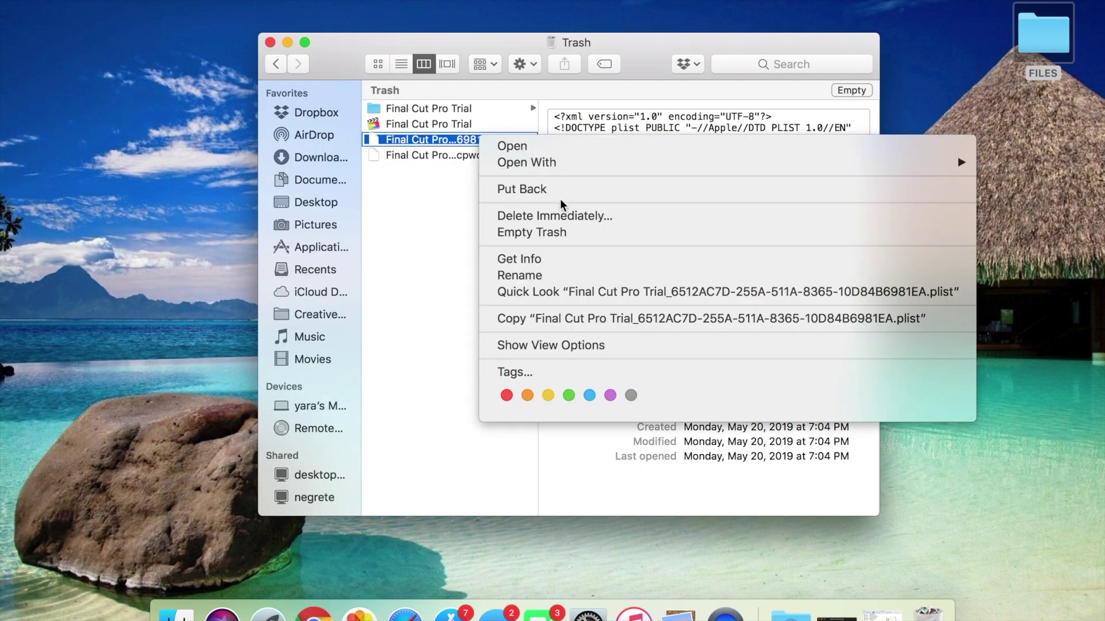
pyautogui.click(577, 257)
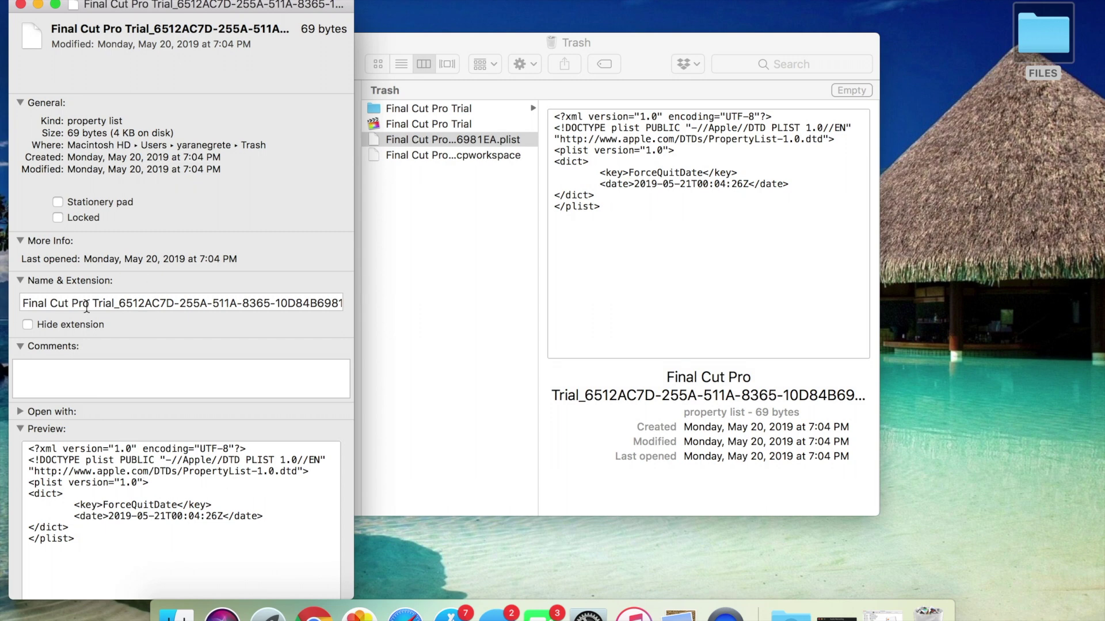
pyautogui.click(27, 304)
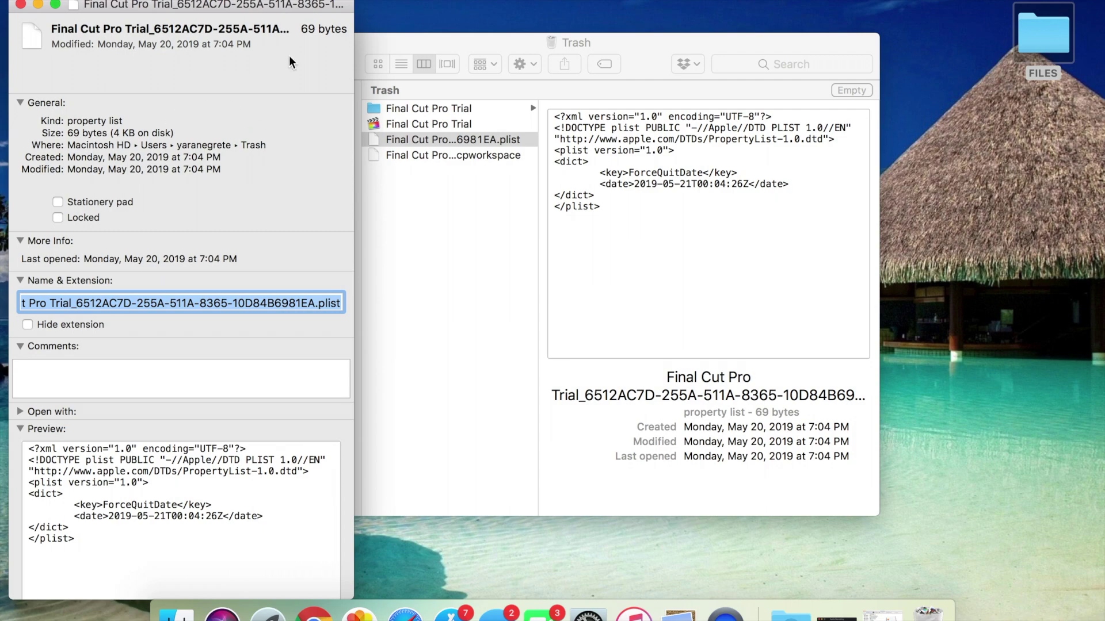
pyautogui.moveTo(304, 27); pyautogui.dragTo(381, 27)
pyautogui.click(22, 6)
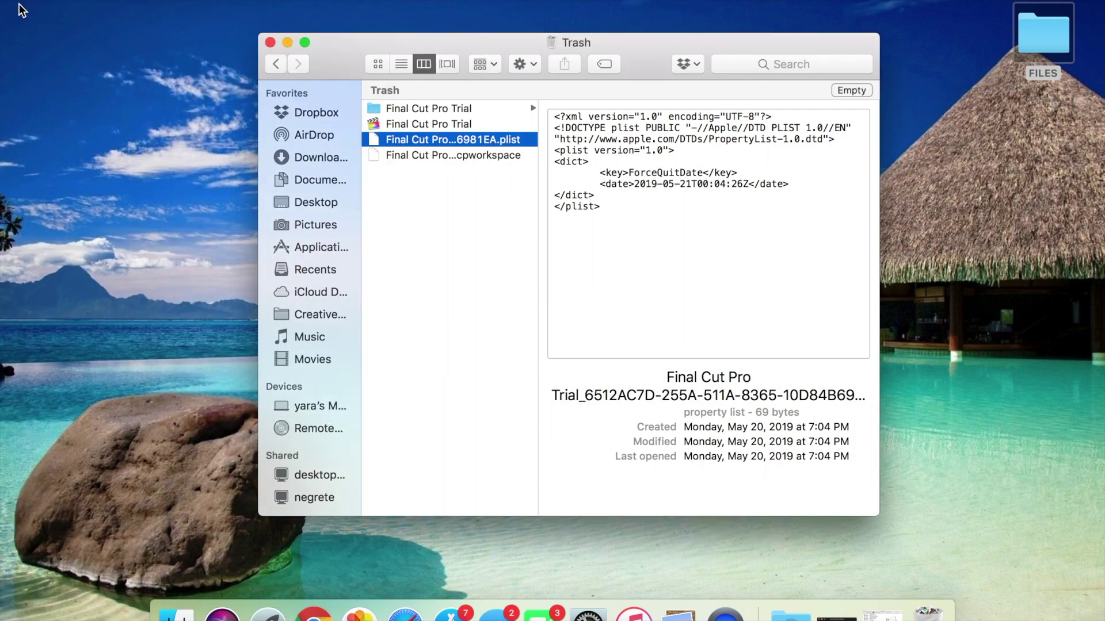
# - Show Get Info for the Final Cut Pro Trial app in the Trash, listing 3.77 GB
pyautogui.click(441, 122)
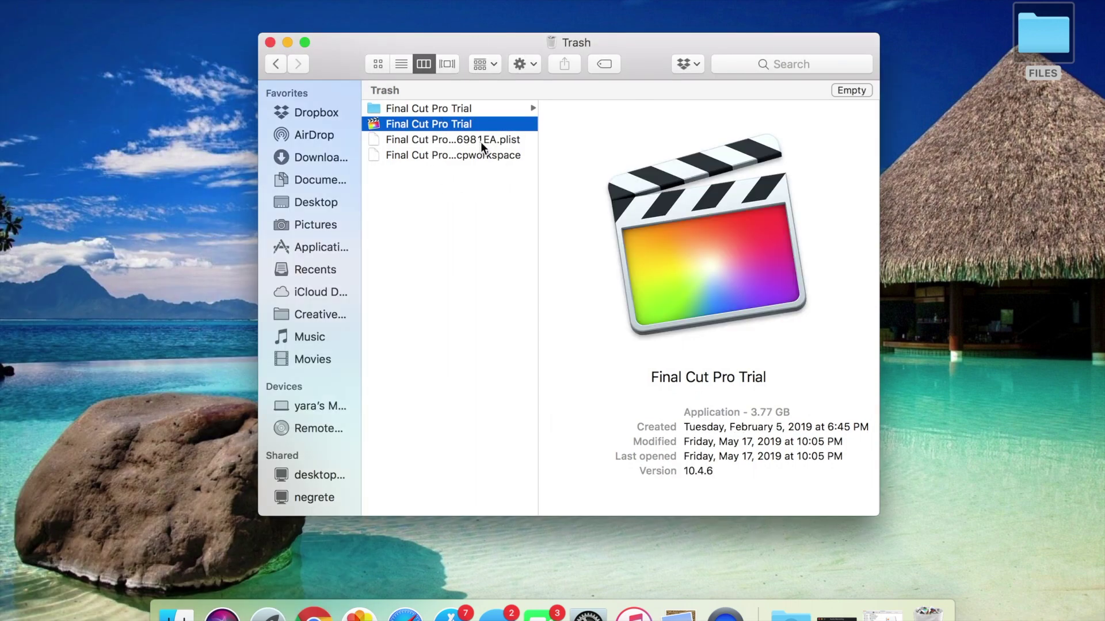
pyautogui.rightClick(454, 123)
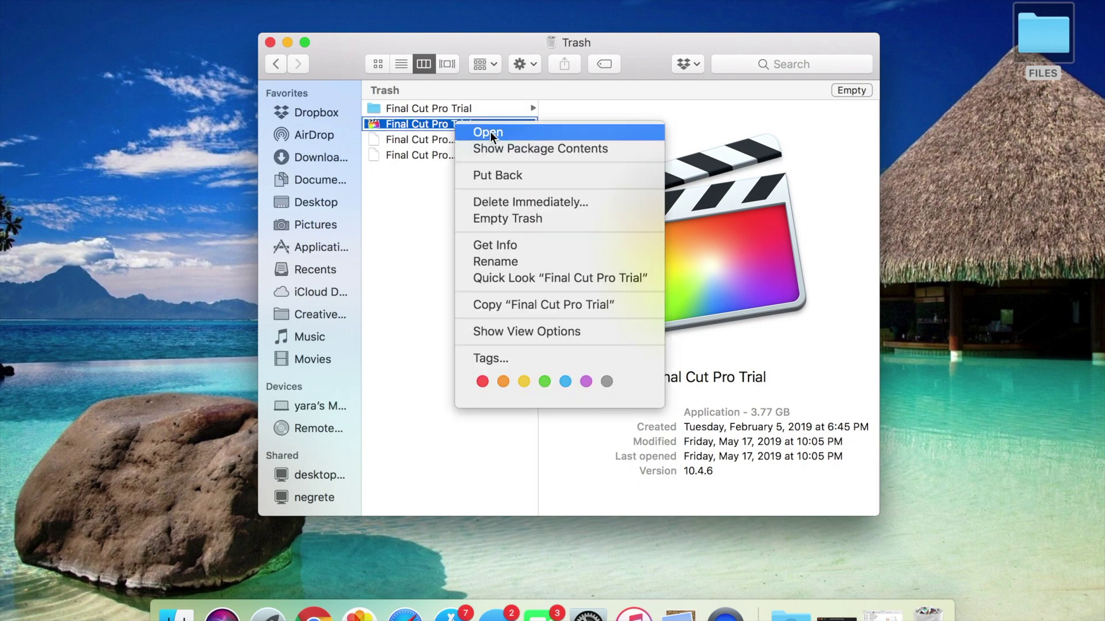
pyautogui.click(530, 245)
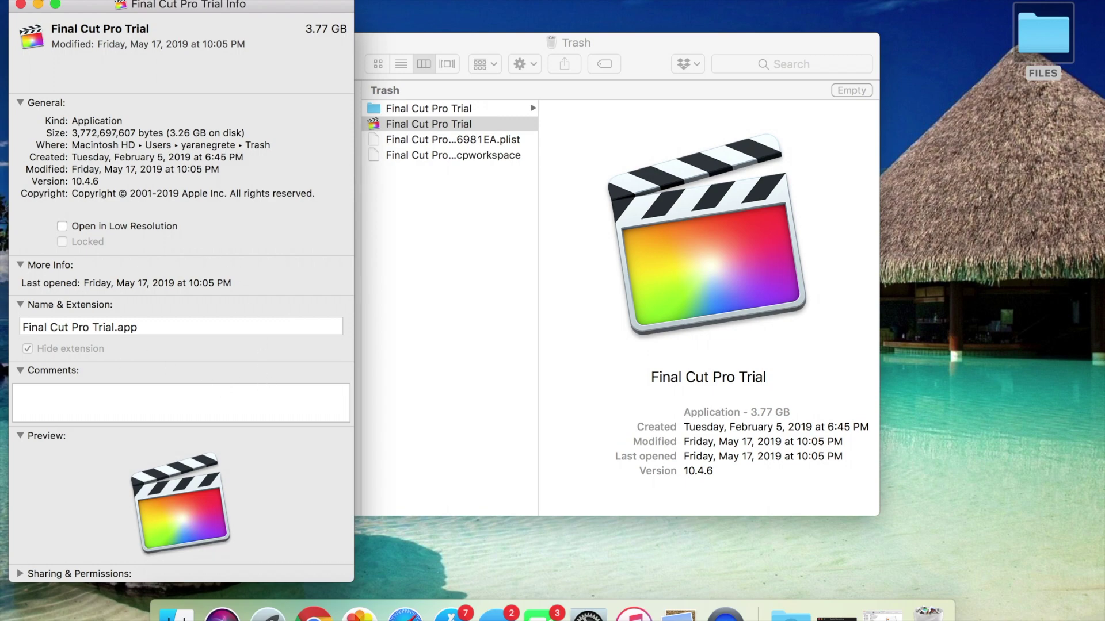
# - Close the app's Info and look inside the Final Cut Pro Trial folder and its Workspaces subfolder
pyautogui.click(21, 5)
pyautogui.click(447, 109)
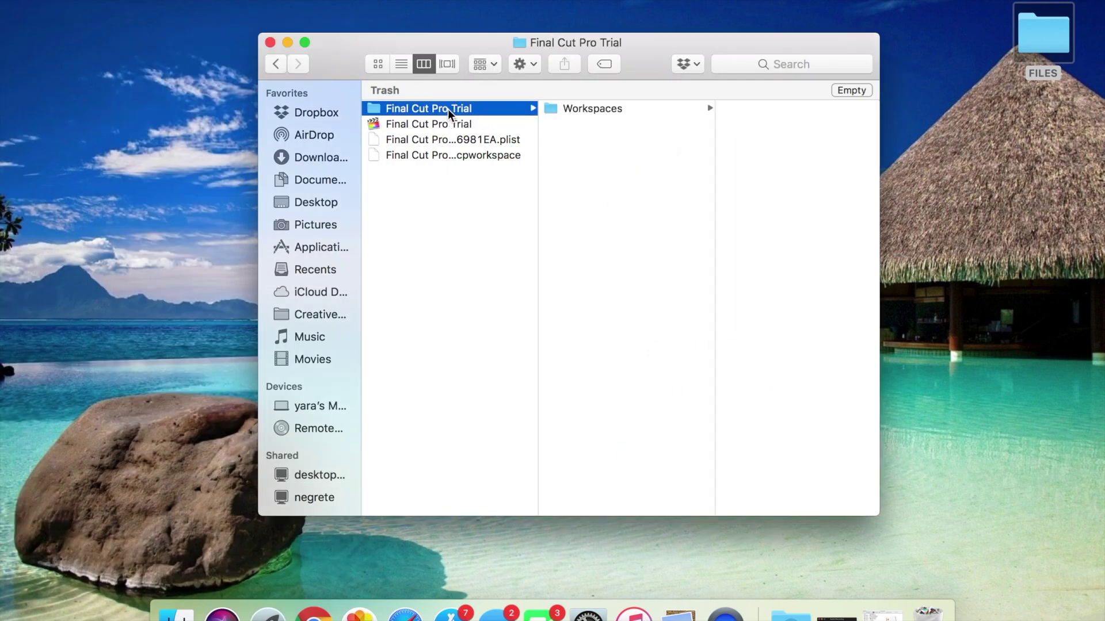
pyautogui.click(574, 107)
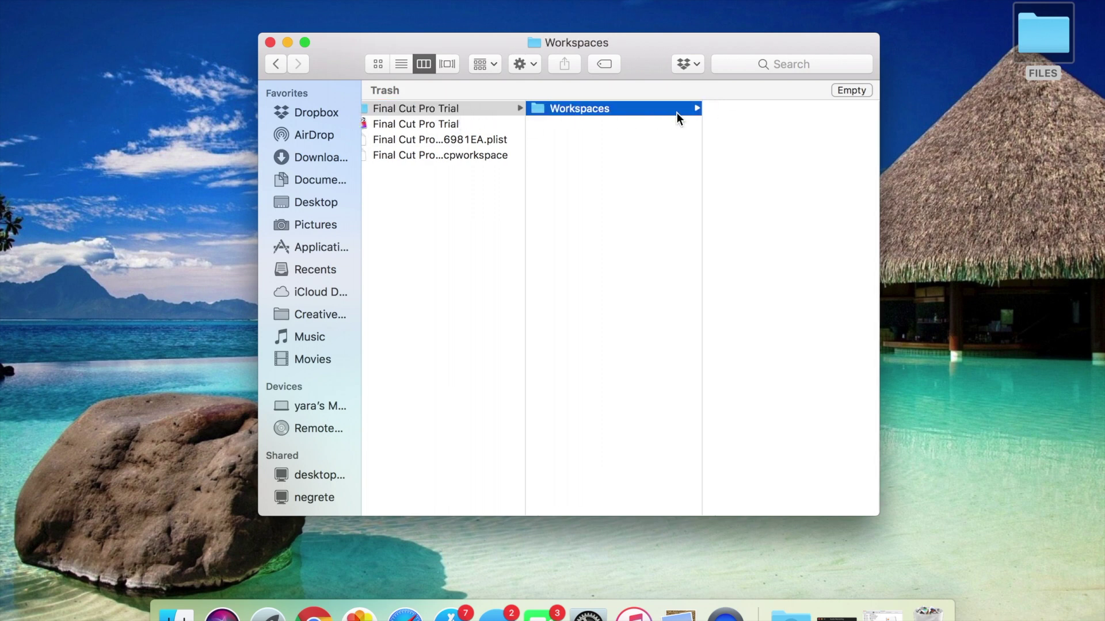
pyautogui.click(460, 109)
# - Select every item in the Trash with Cmd+A, then switch to the Applications folder
pyautogui.click(424, 213)
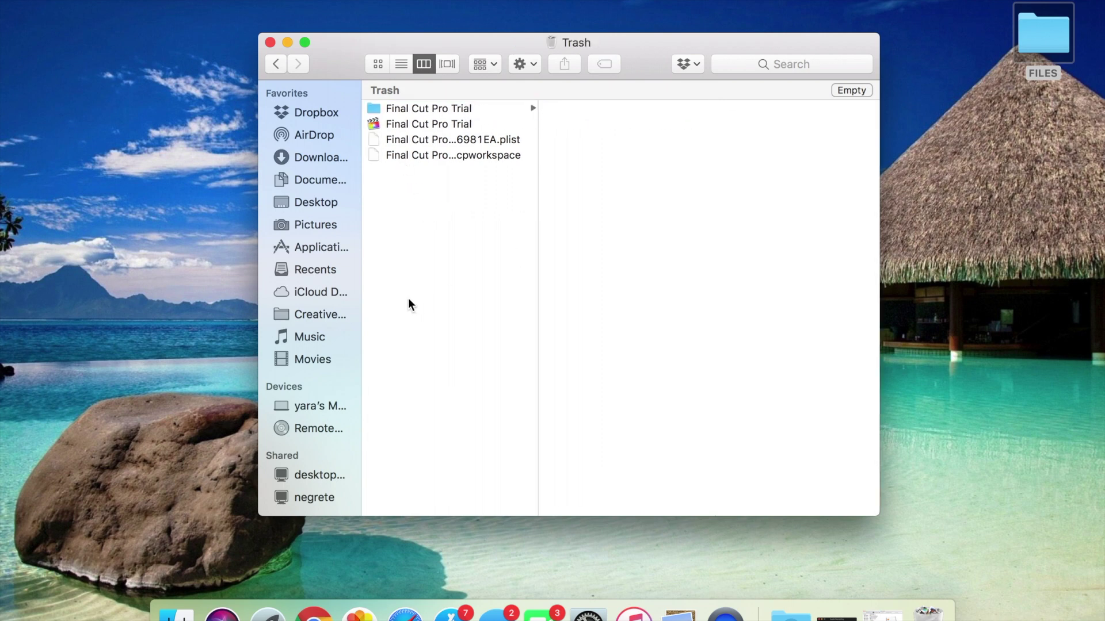
pyautogui.press('super+a')
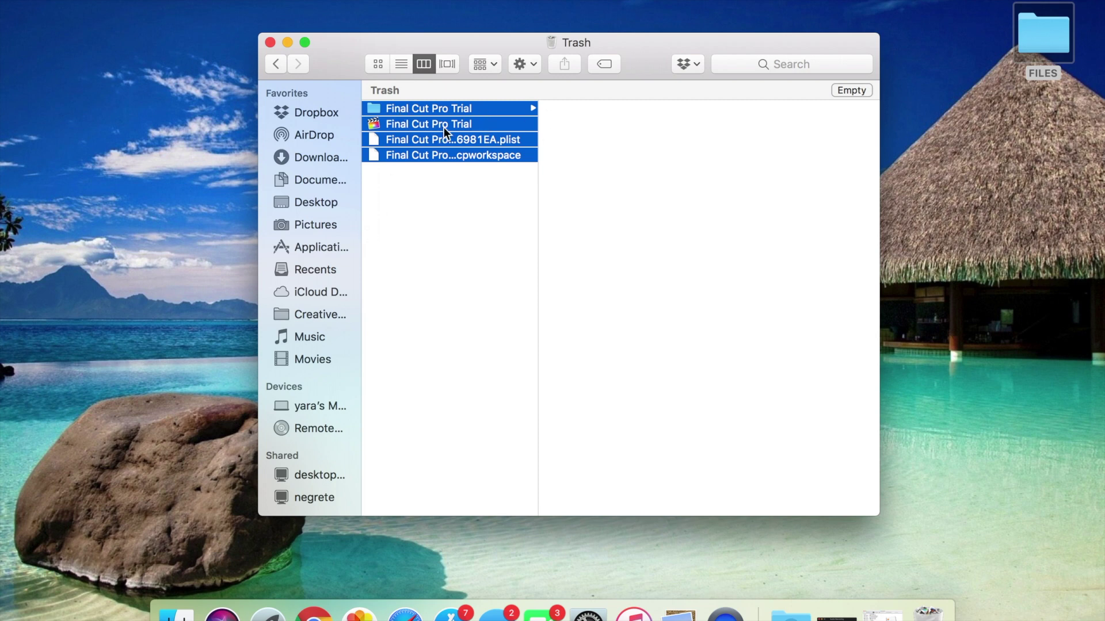
pyautogui.click(329, 249)
# - Search This Mac for 'Final Cut Pro', correcting typos, and browse the matching results
pyautogui.click(755, 66)
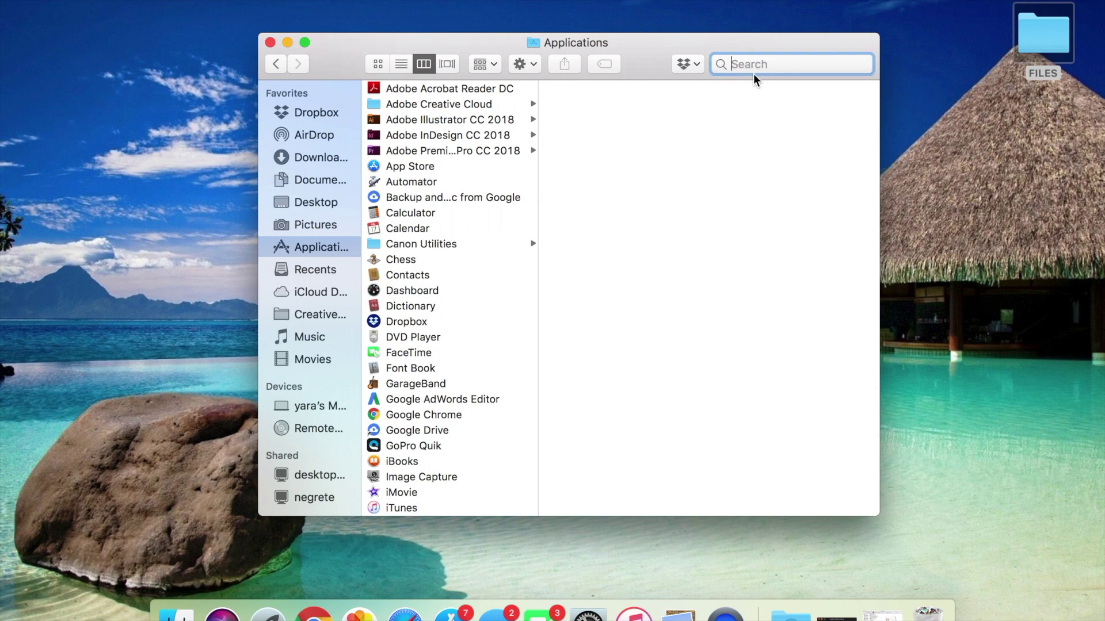
pyautogui.write('Final cut')
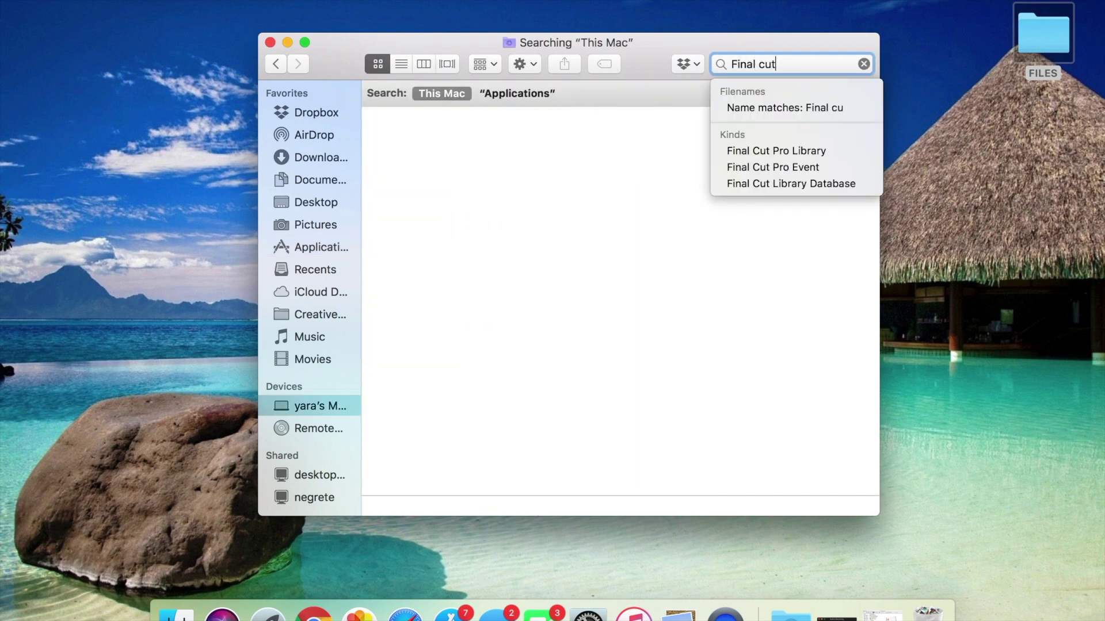
pyautogui.press('BackSpace')
pyautogui.press('BackSpace')
pyautogui.write('V')
pyautogui.press('BackSpace')
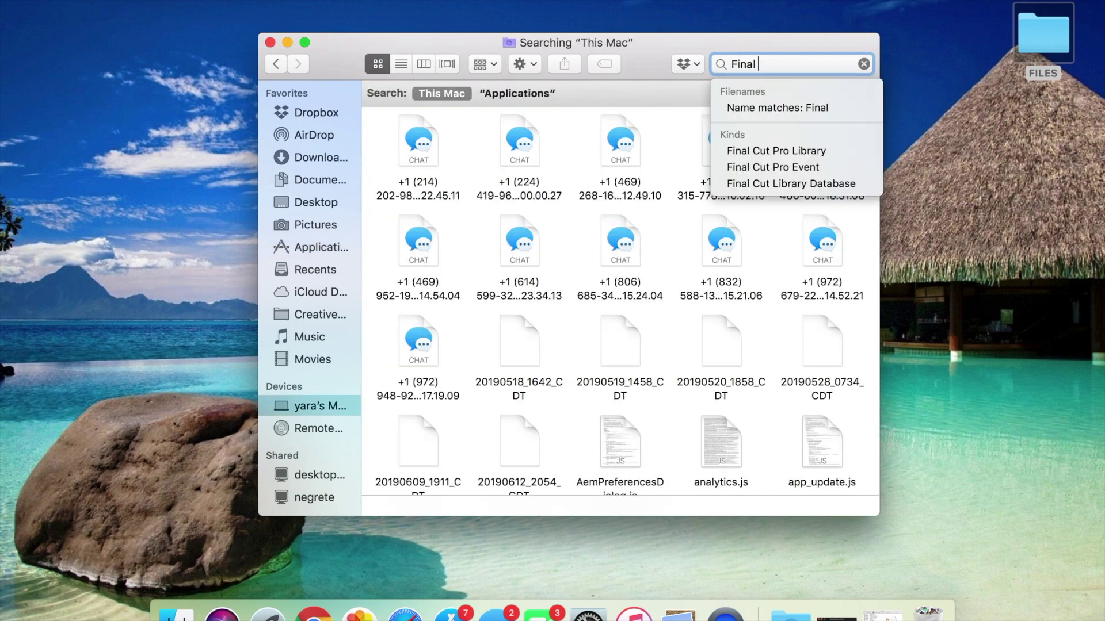
pyautogui.write('Cut PRo')
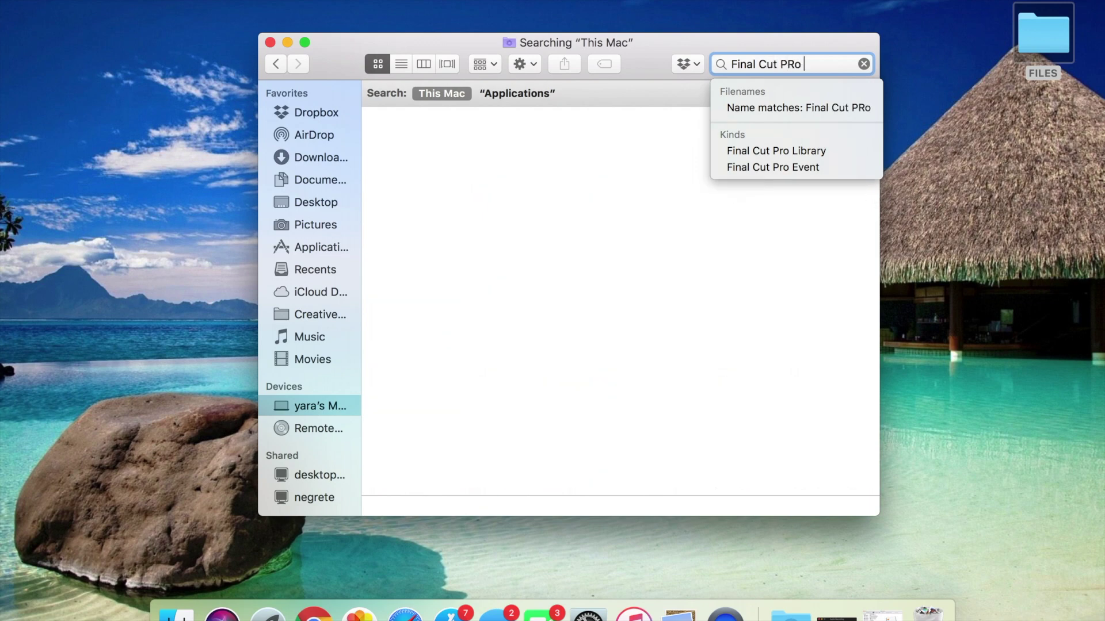
pyautogui.press('BackSpace')
pyautogui.press('BackSpace')
pyautogui.press('BackSpace')
pyautogui.write('PRo')
pyautogui.press('BackSpace')
pyautogui.press('BackSpace')
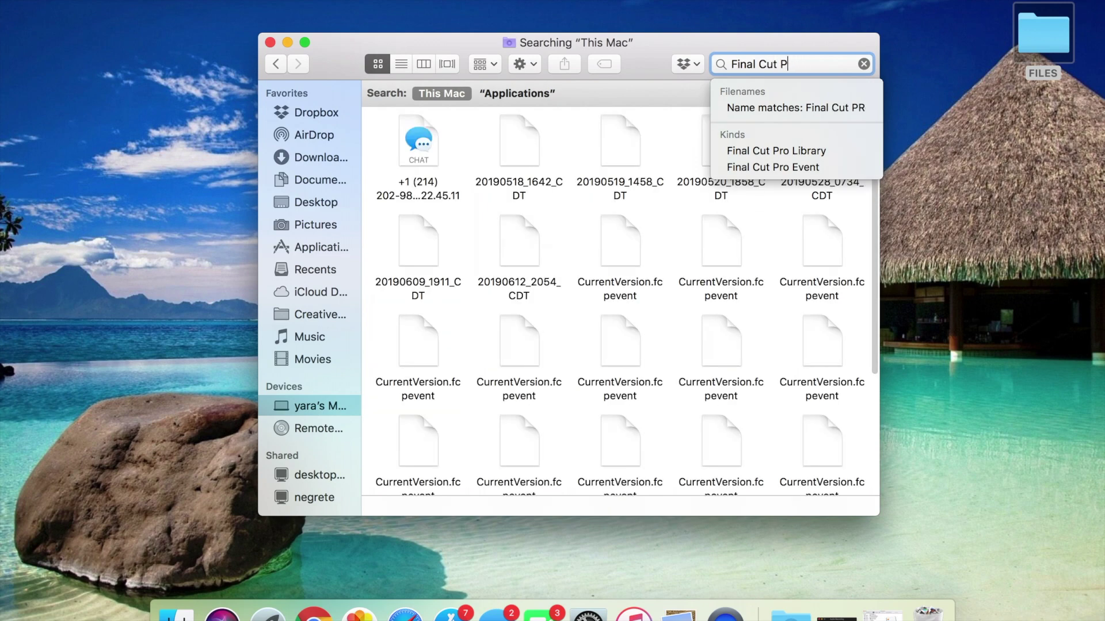
pyautogui.write('t')
pyautogui.press('BackSpace')
pyautogui.write('ro')
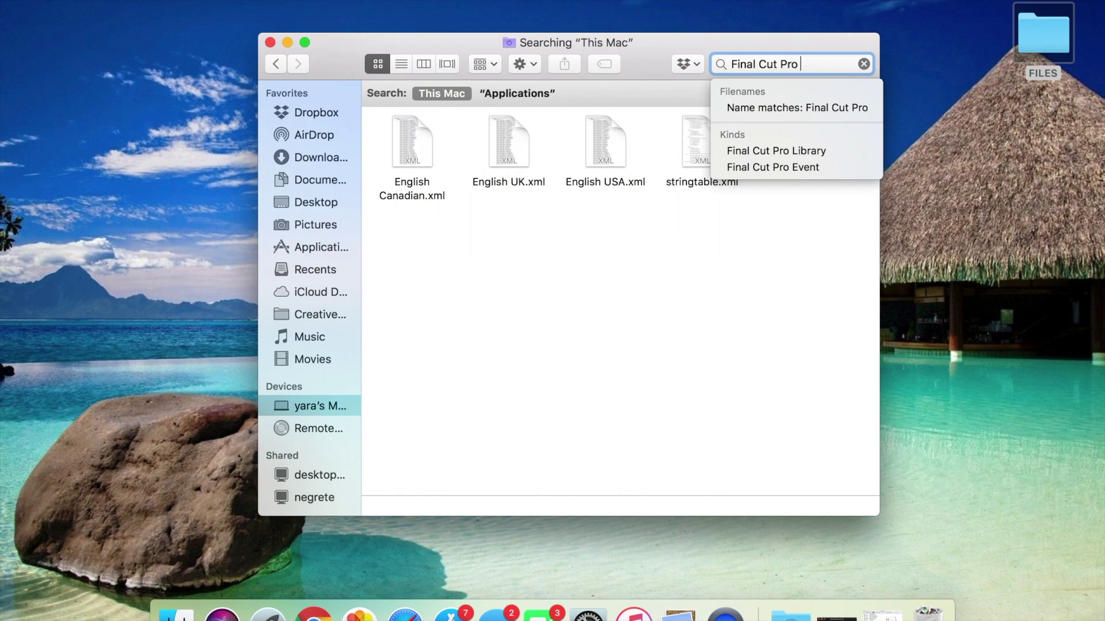
pyautogui.press('Down')
pyautogui.press('Down')
pyautogui.press('Down')
pyautogui.scroll(-5, 589, 327)
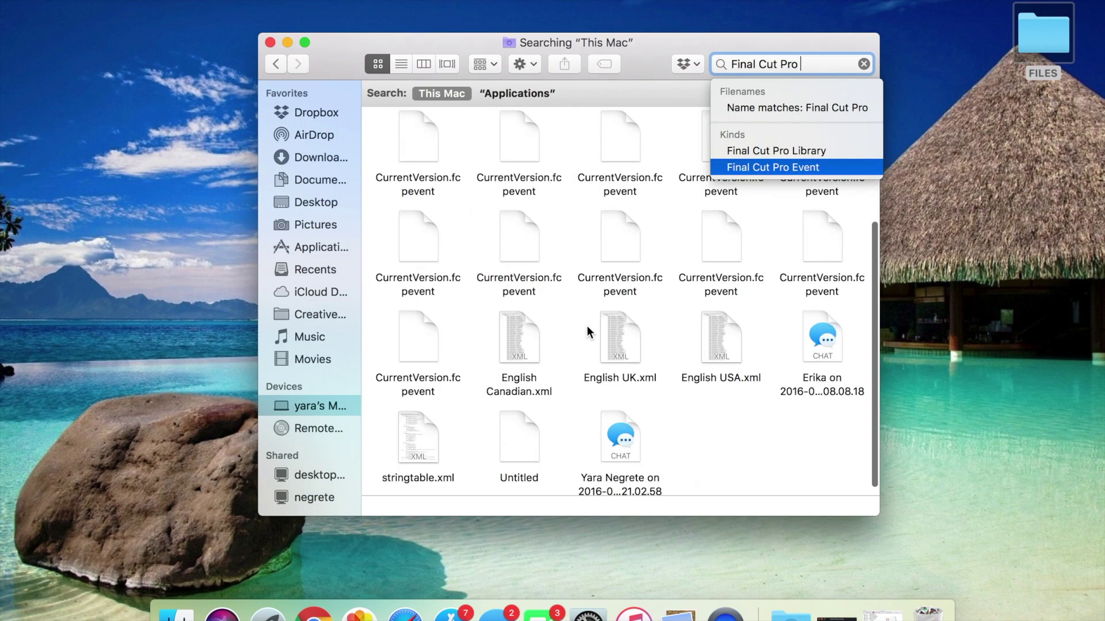
pyautogui.scroll(5, 557, 338)
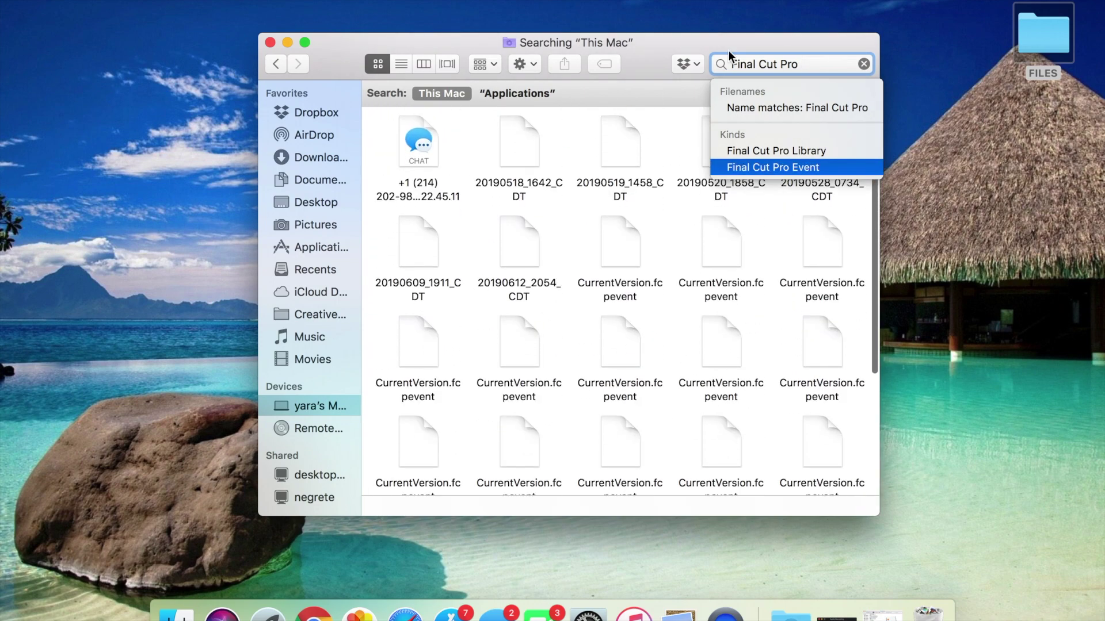
# - Scope the search to Applications and add a rule that System files are included
pyautogui.click(534, 96)
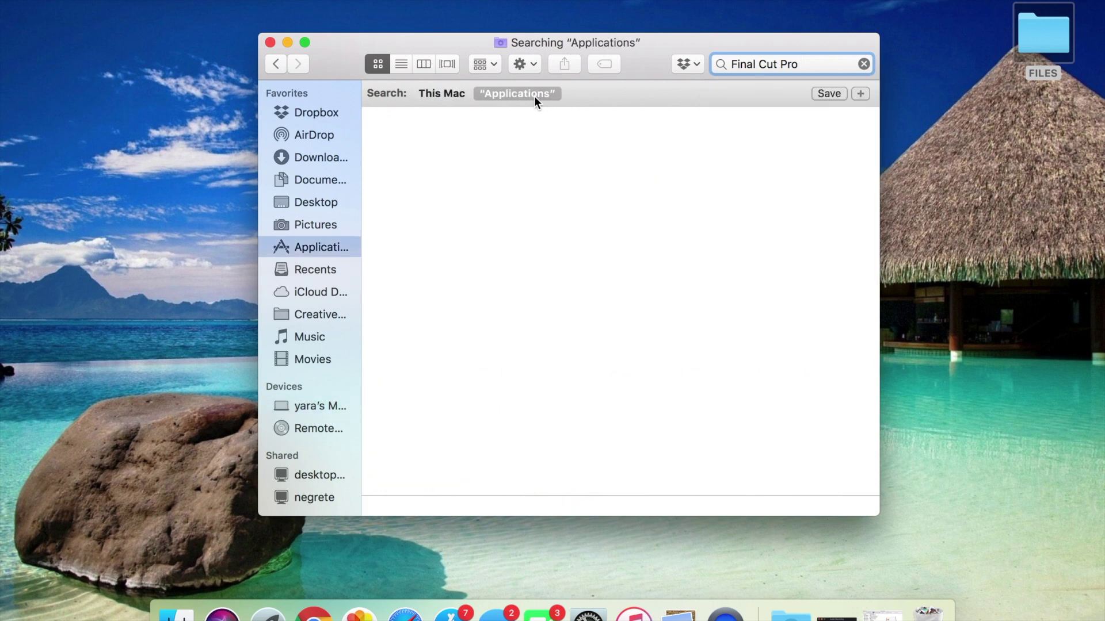
pyautogui.click(860, 94)
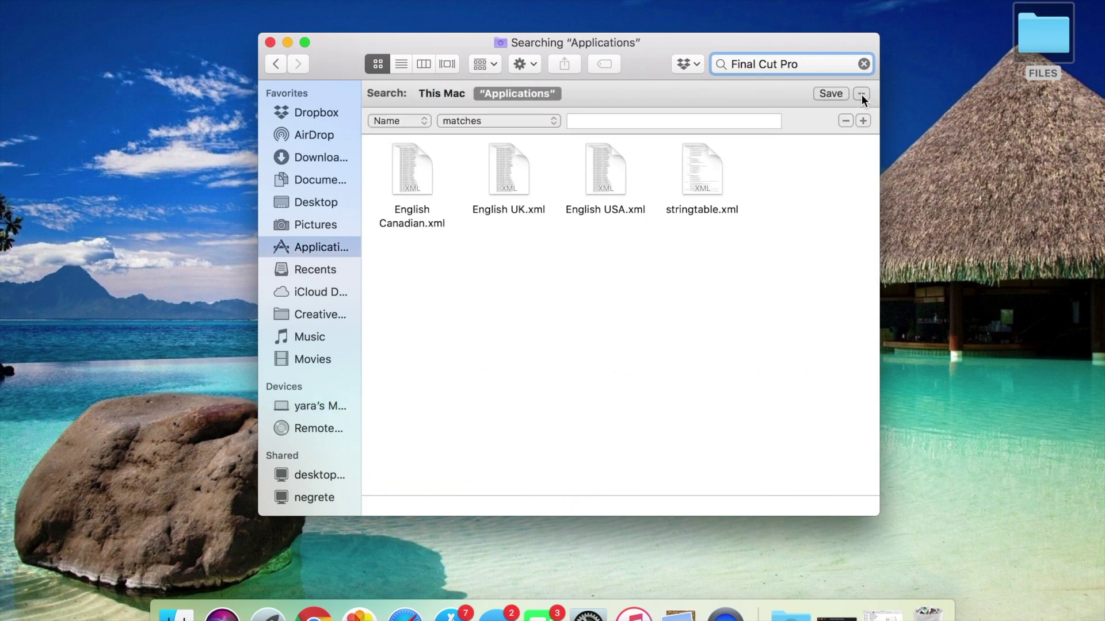
pyautogui.click(453, 120)
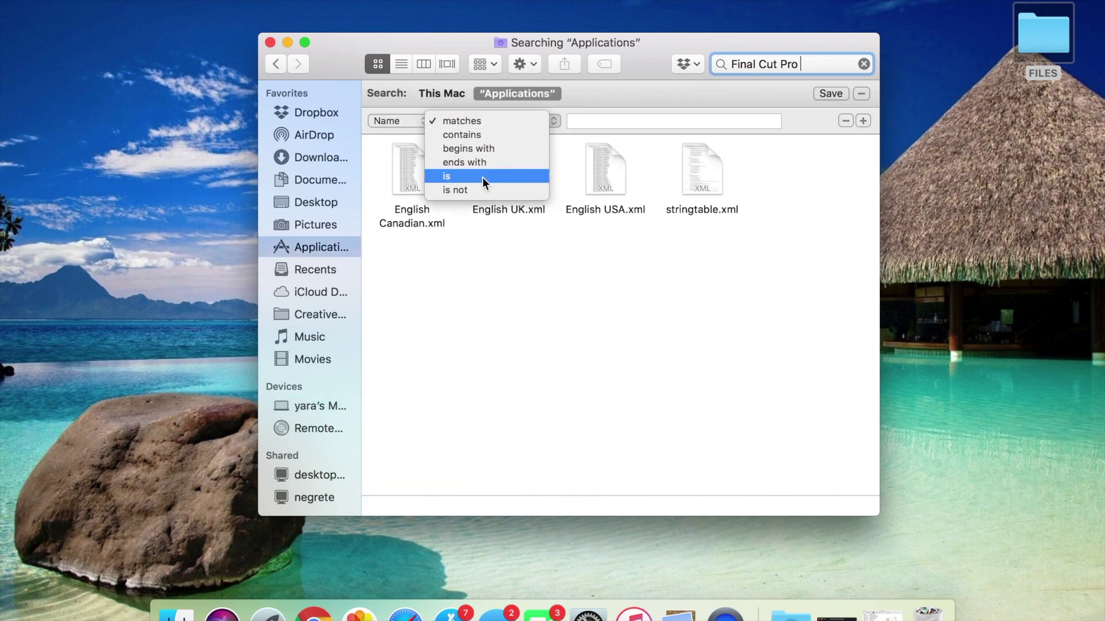
pyautogui.click(435, 121)
pyautogui.click(403, 122)
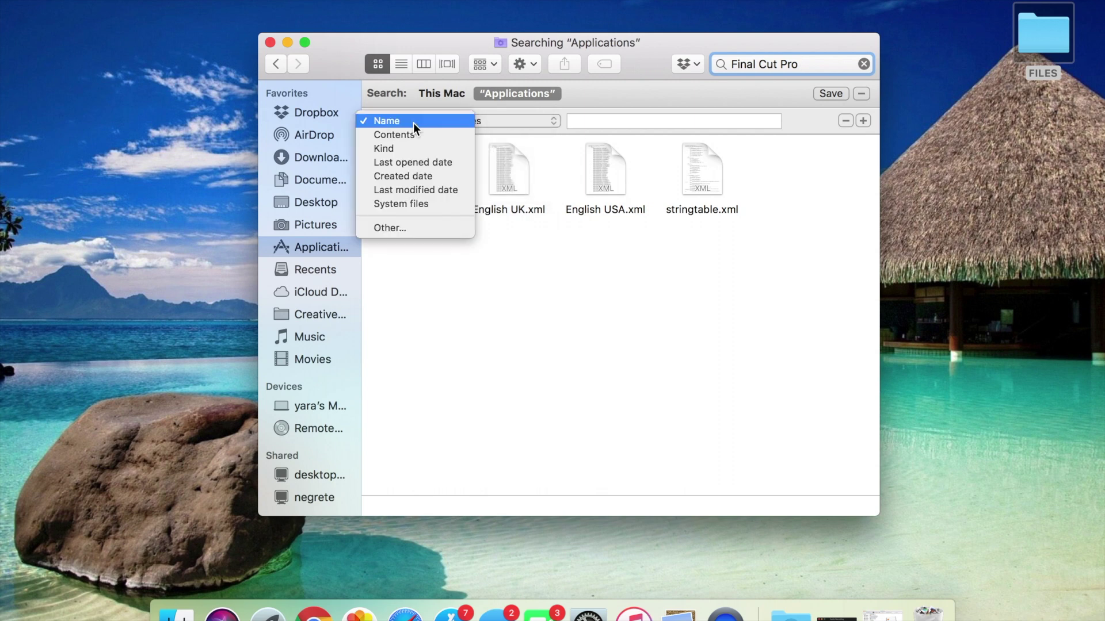
pyautogui.click(427, 202)
pyautogui.click(539, 120)
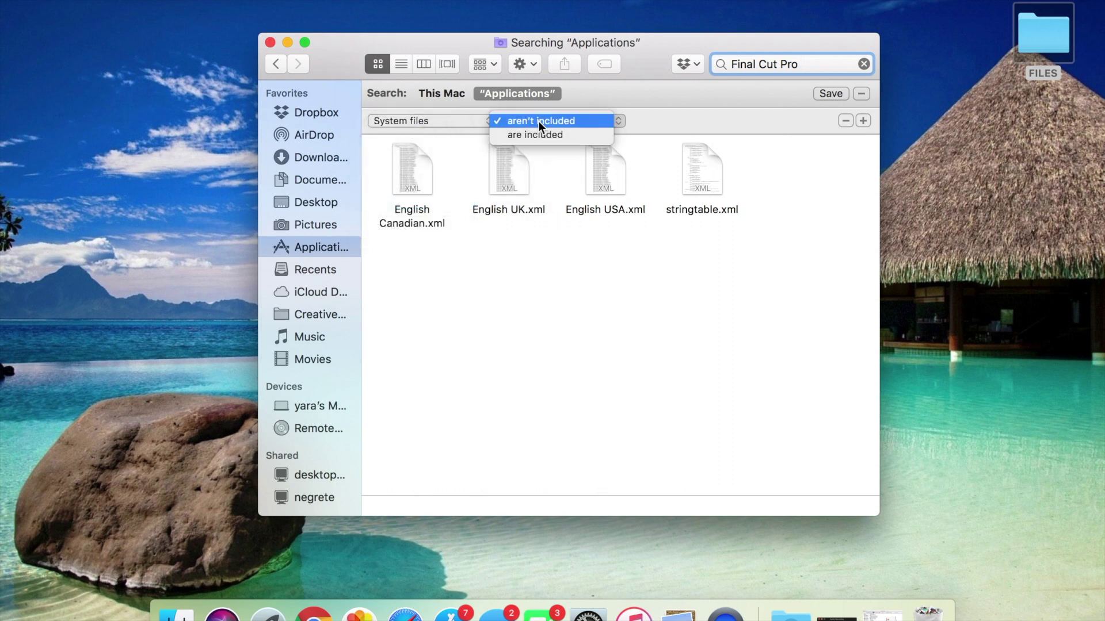
pyautogui.click(584, 135)
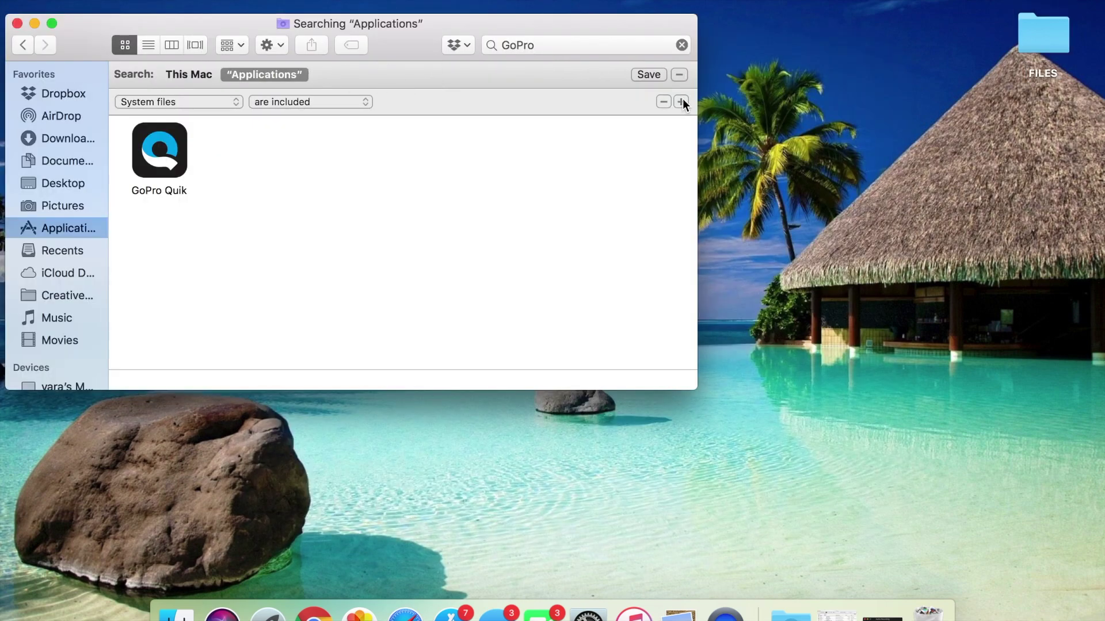
pyautogui.click(195, 102)
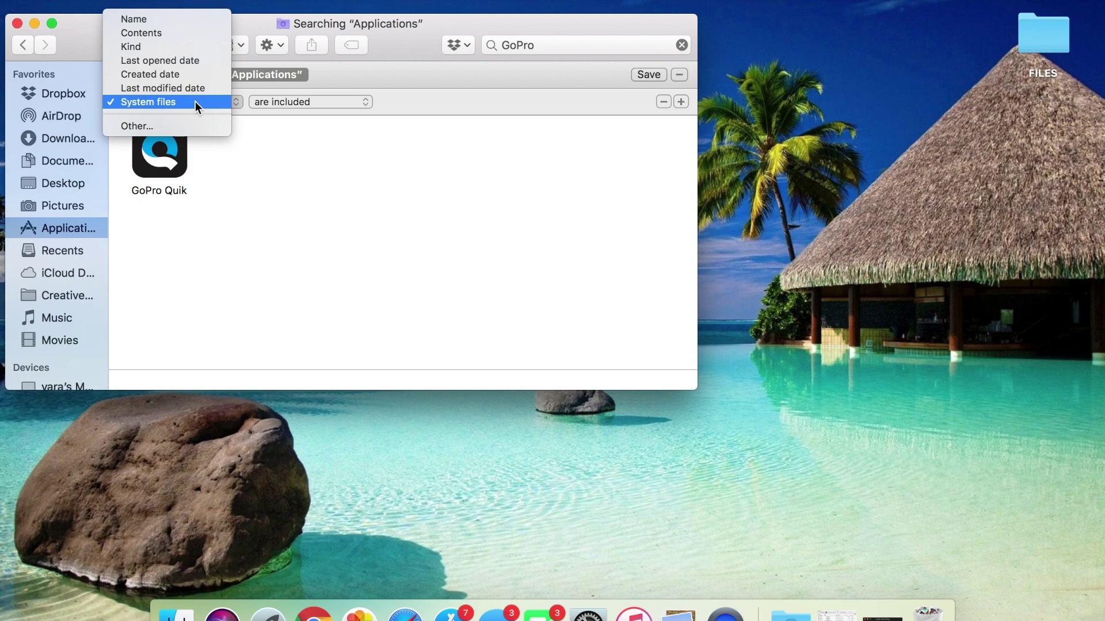
pyautogui.click(164, 126)
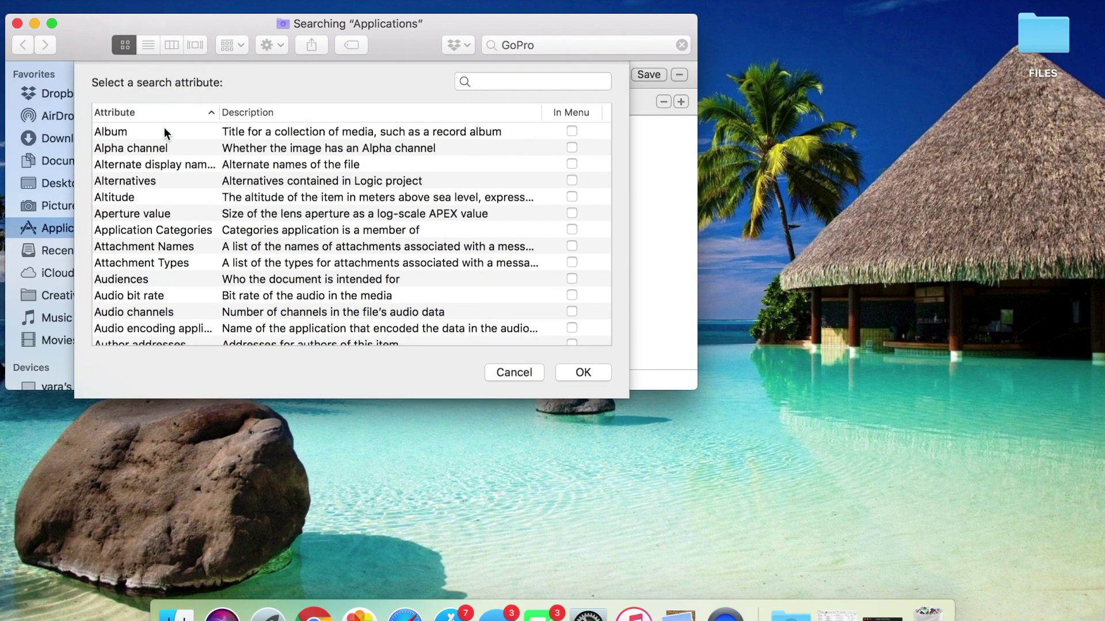
pyautogui.scroll(-20, 288, 201)
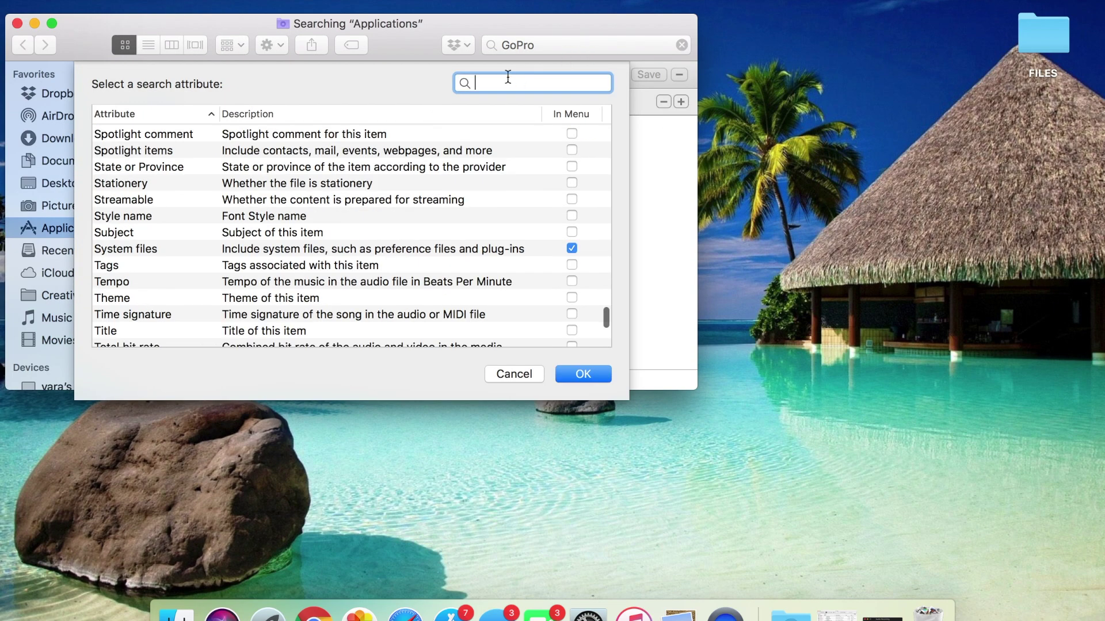
pyautogui.scroll(20, 340, 281)
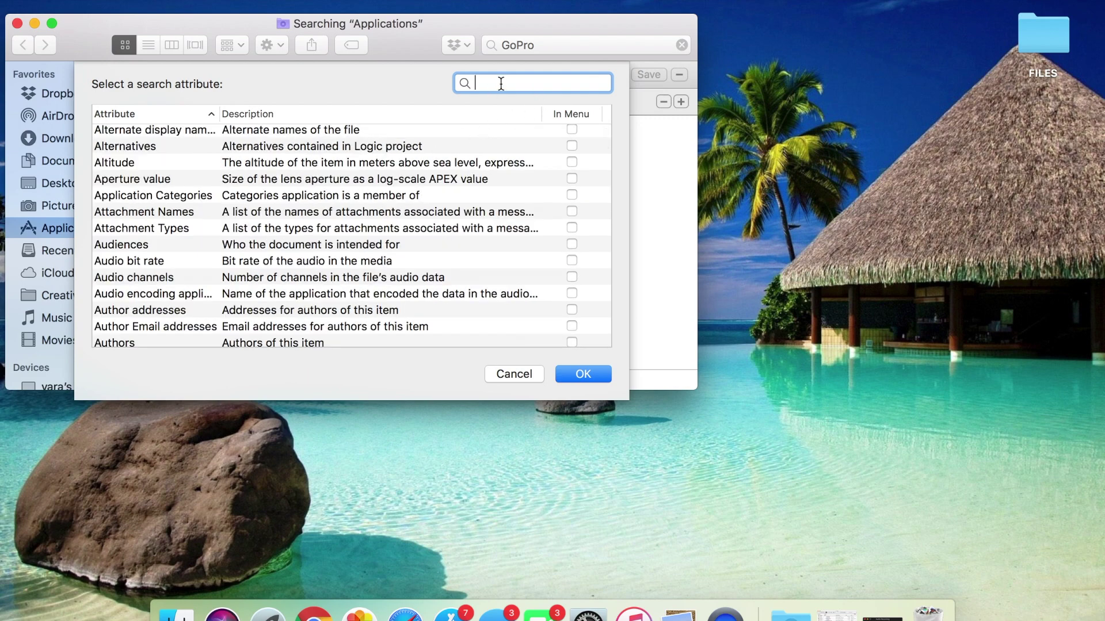
pyautogui.write('system')
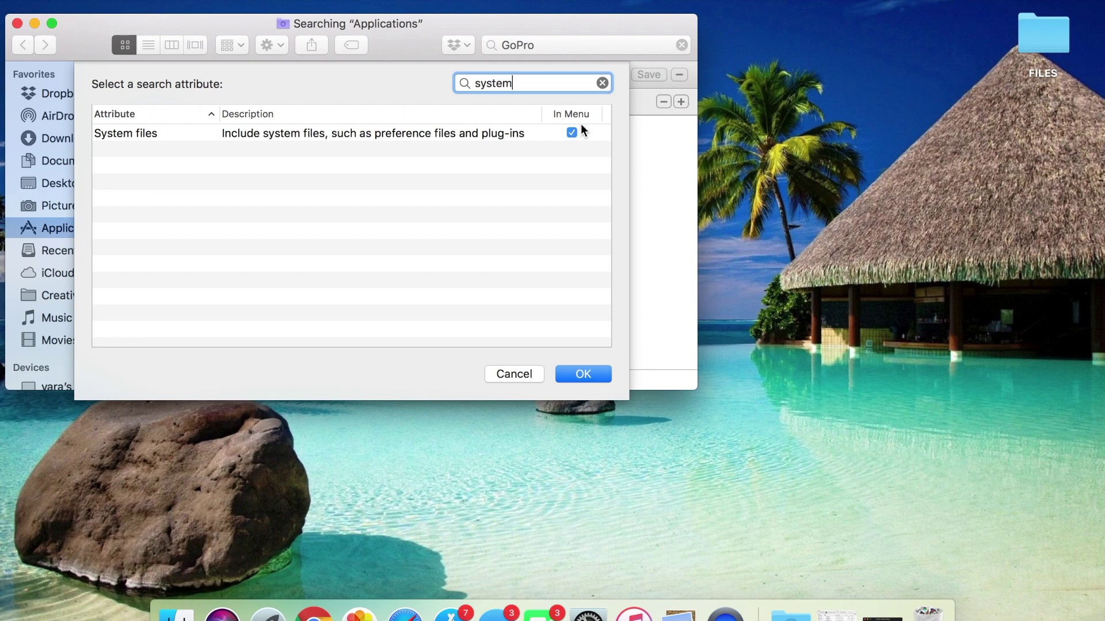
pyautogui.click(581, 374)
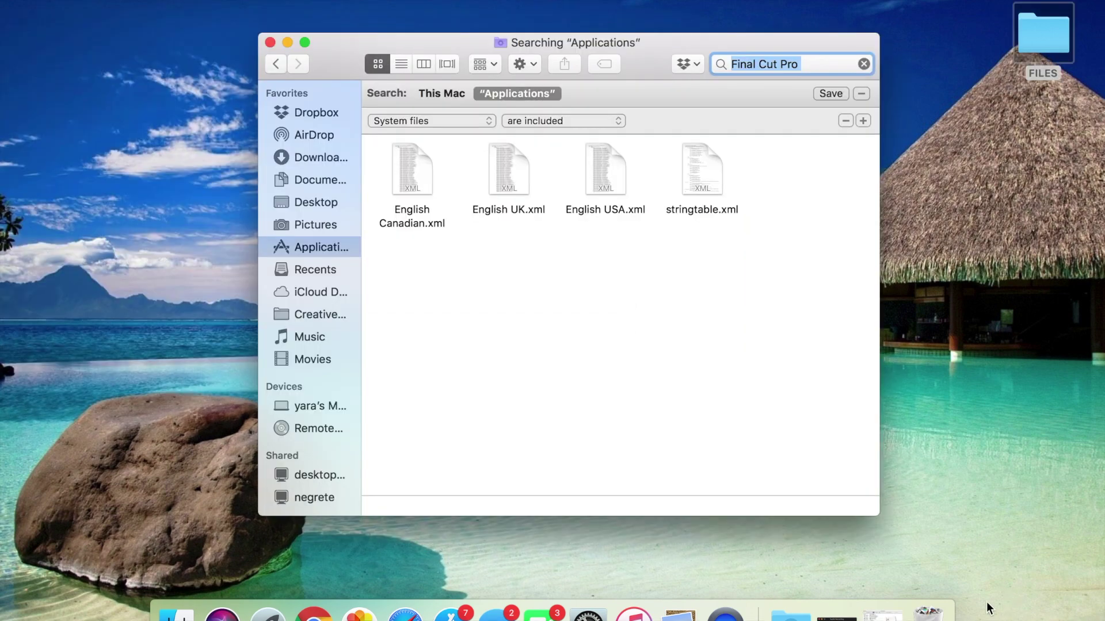
# - Place the Trash window beside the search, select its four Final Cut Pro Trial items and preview the plist
pyautogui.click(927, 611)
pyautogui.moveTo(555, 52); pyautogui.dragTo(1011, 66)
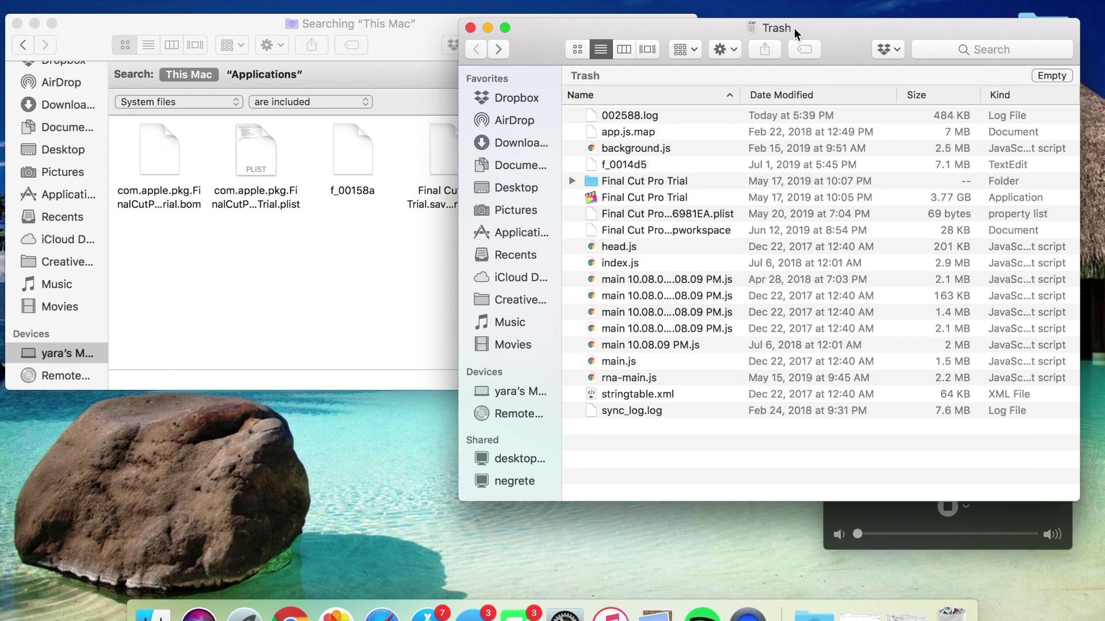
pyautogui.moveTo(794, 27); pyautogui.dragTo(750, 26)
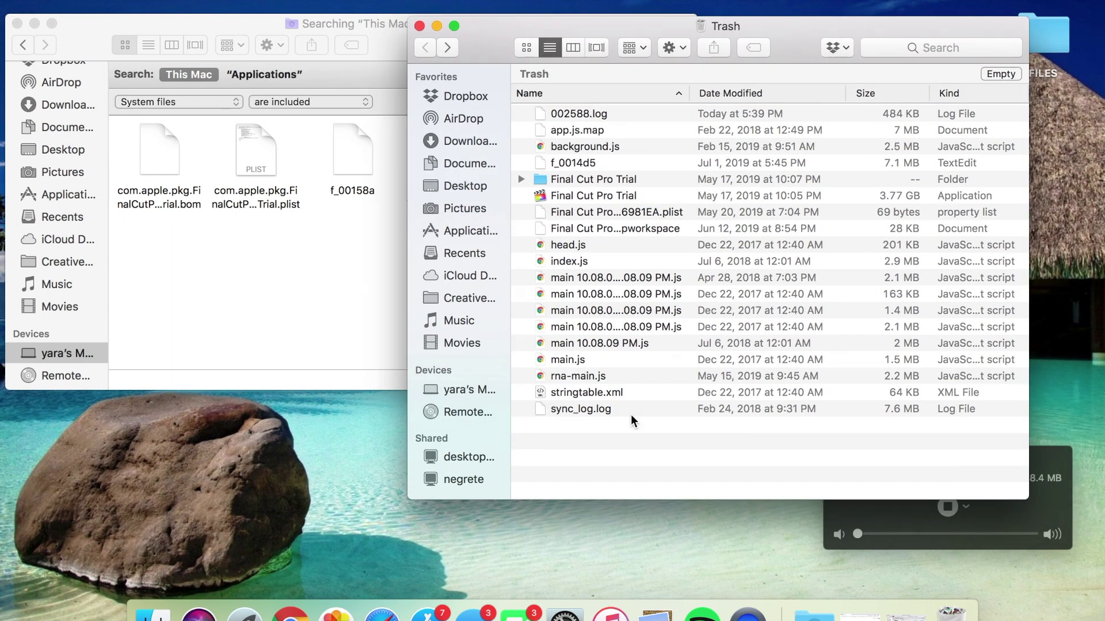
pyautogui.moveTo(631, 416); pyautogui.dragTo(601, 98)
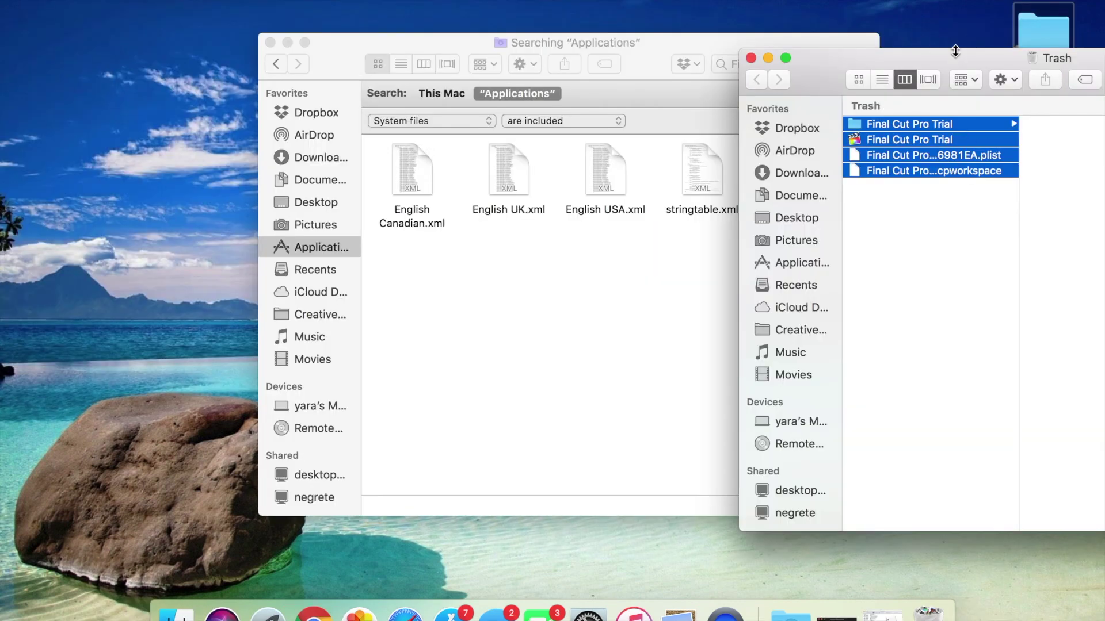
pyautogui.moveTo(951, 52); pyautogui.dragTo(862, 56)
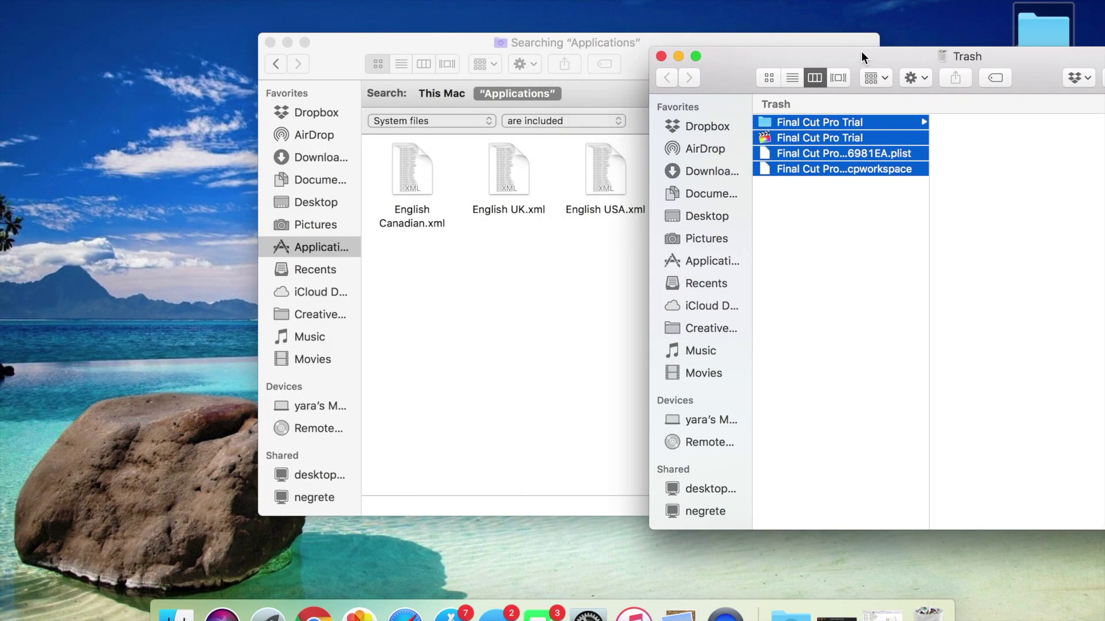
pyautogui.moveTo(653, 50); pyautogui.dragTo(456, 49)
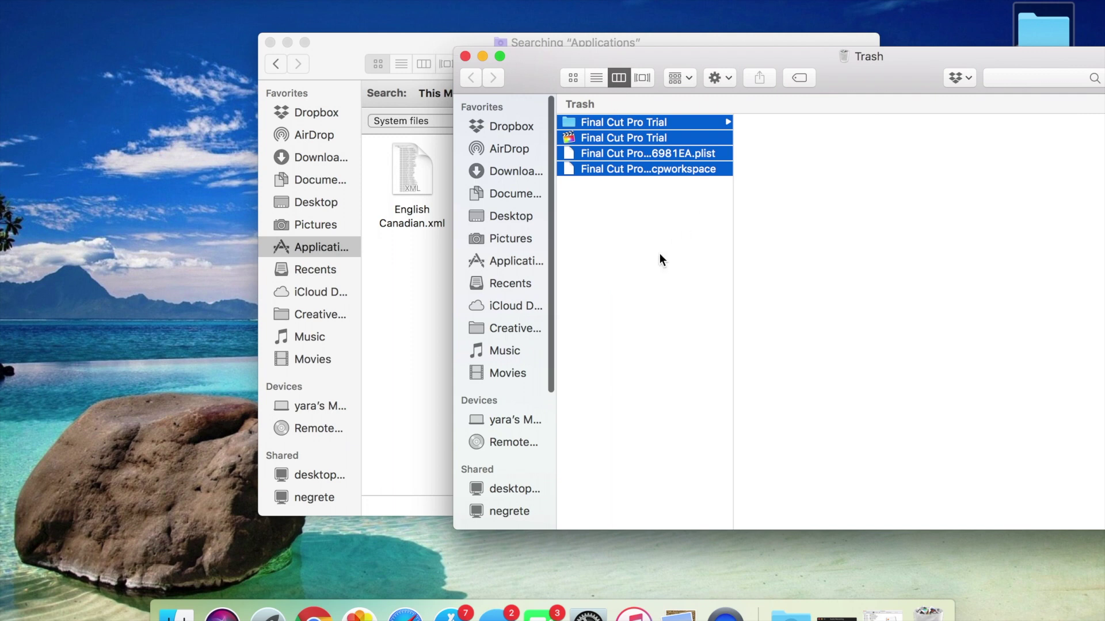
pyautogui.moveTo(662, 260); pyautogui.dragTo(656, 115)
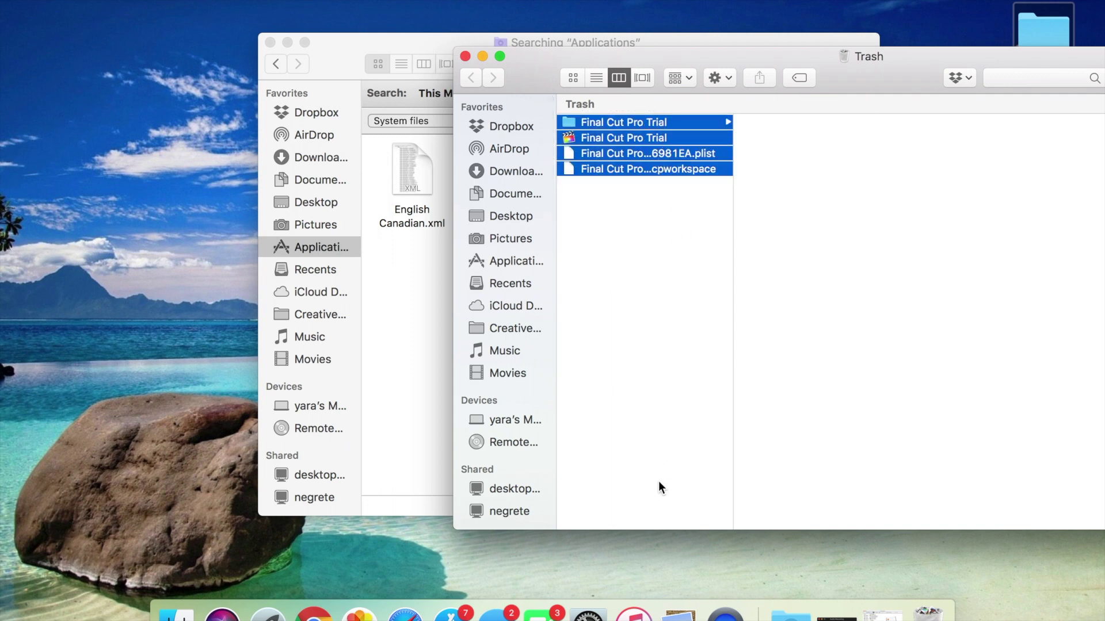
pyautogui.click(662, 156)
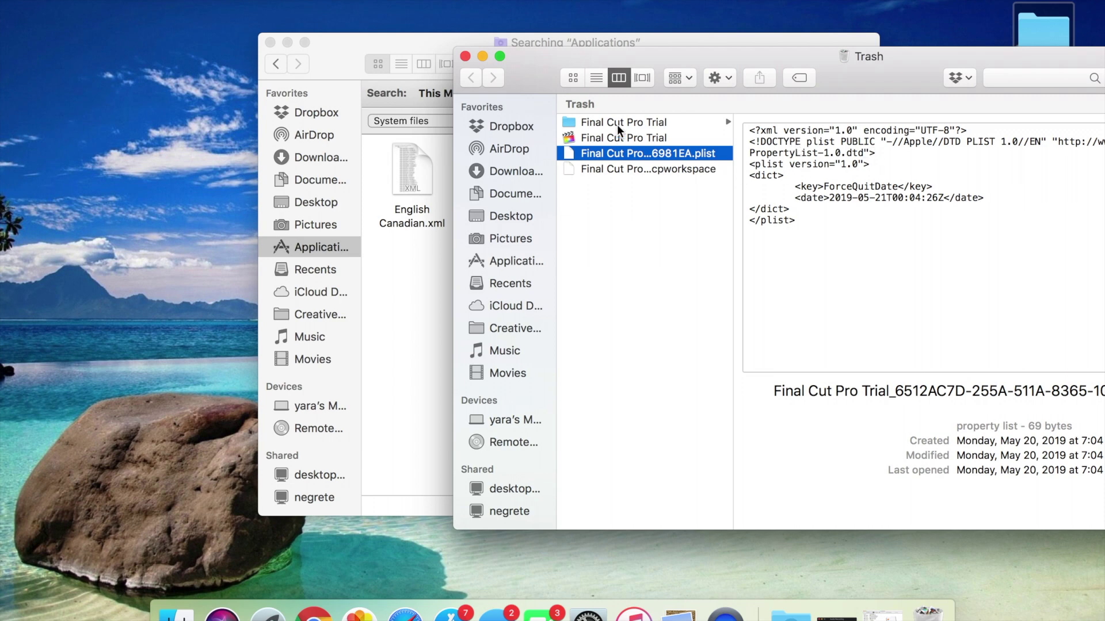
# - Preview the Final Cut Pro plist and workspace files in the Trash
pyautogui.click(641, 256)
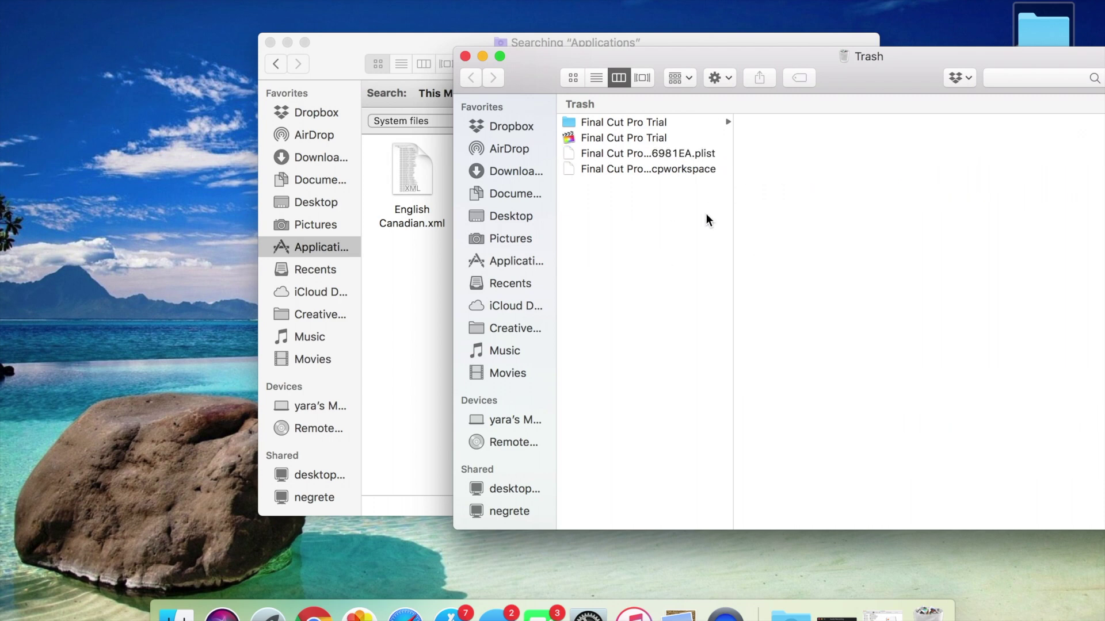
pyautogui.click(668, 167)
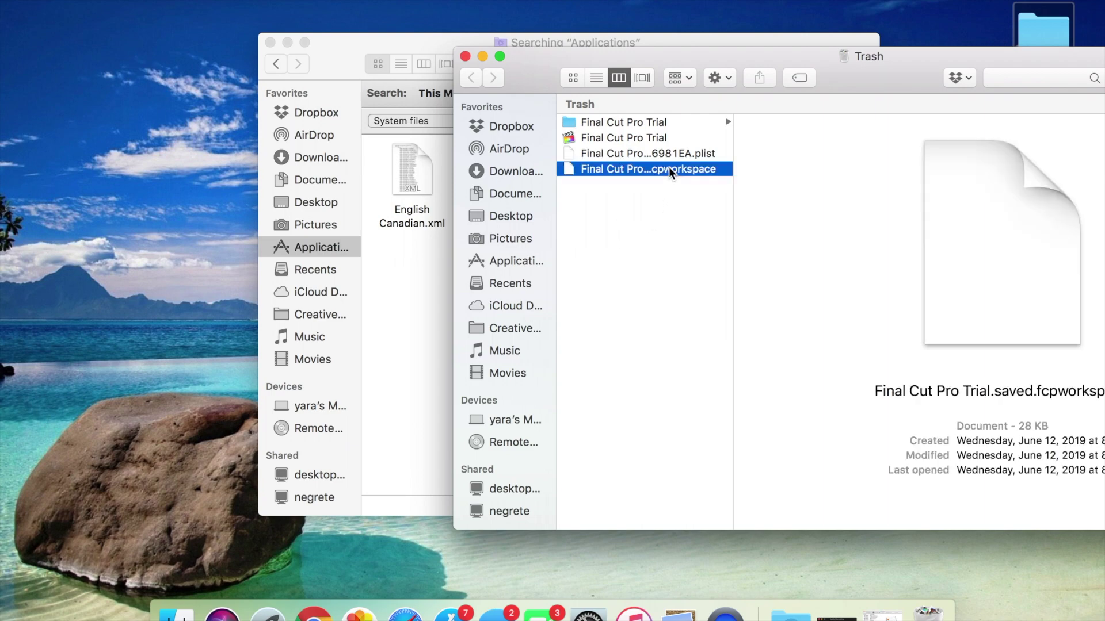
pyautogui.click(668, 153)
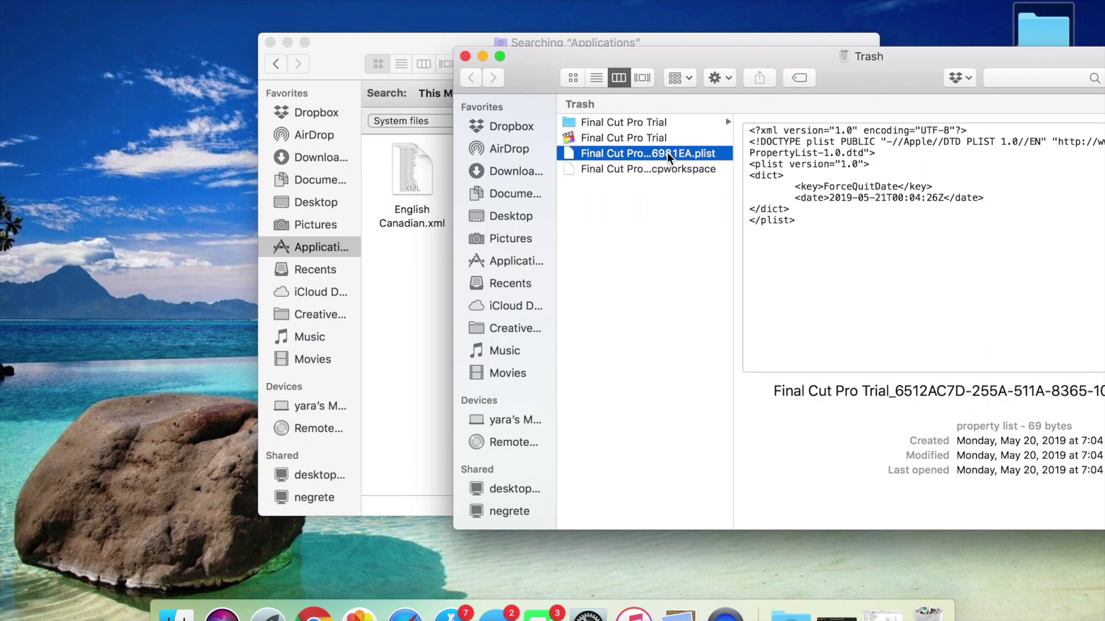
pyautogui.click(644, 236)
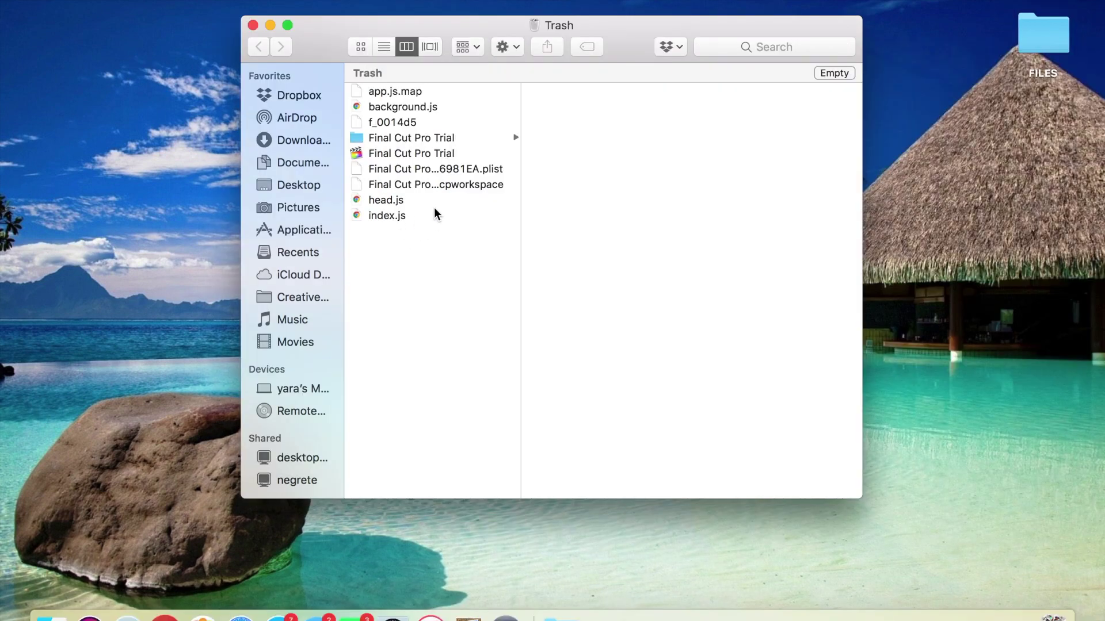
# - Select all four Final Cut Pro Trial items and bring up their context menu
pyautogui.click(426, 216)
pyautogui.rightClick(426, 219)
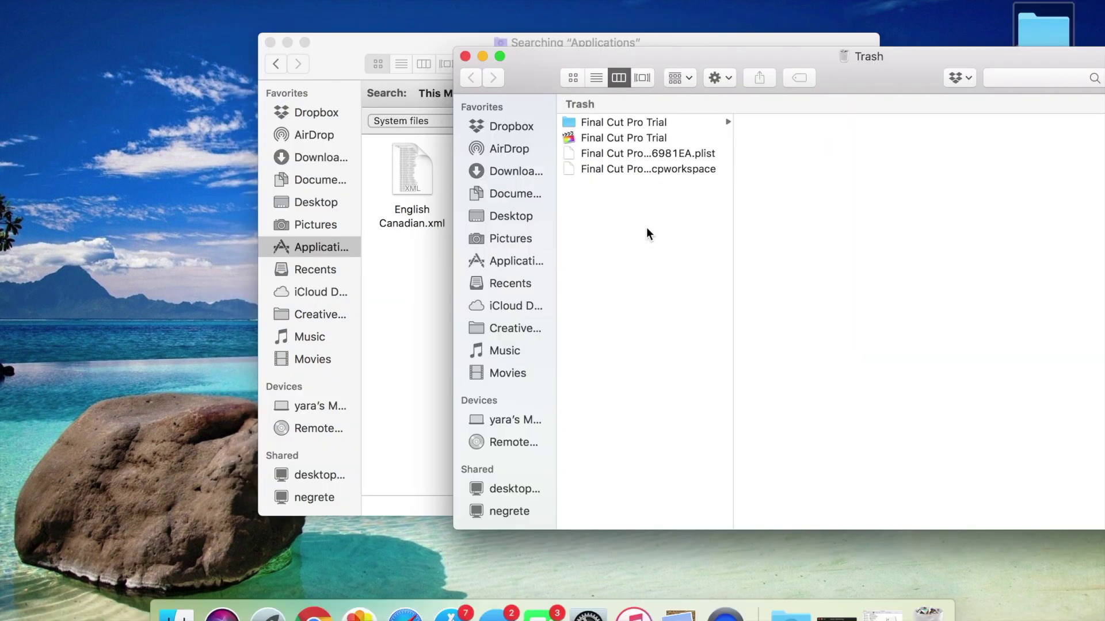
pyautogui.moveTo(647, 227); pyautogui.dragTo(636, 98)
pyautogui.rightClick(663, 143)
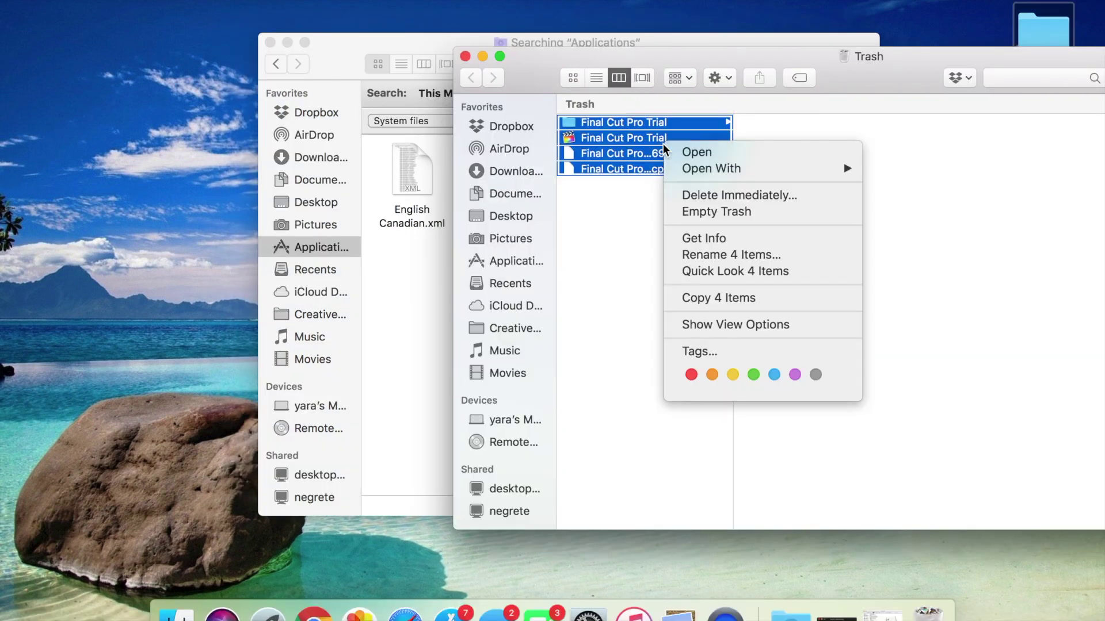
# - Empty the Trash, confirming permanent deletion of the Final Cut Pro Trial files, and close the search window
pyautogui.click(783, 211)
pyautogui.click(693, 211)
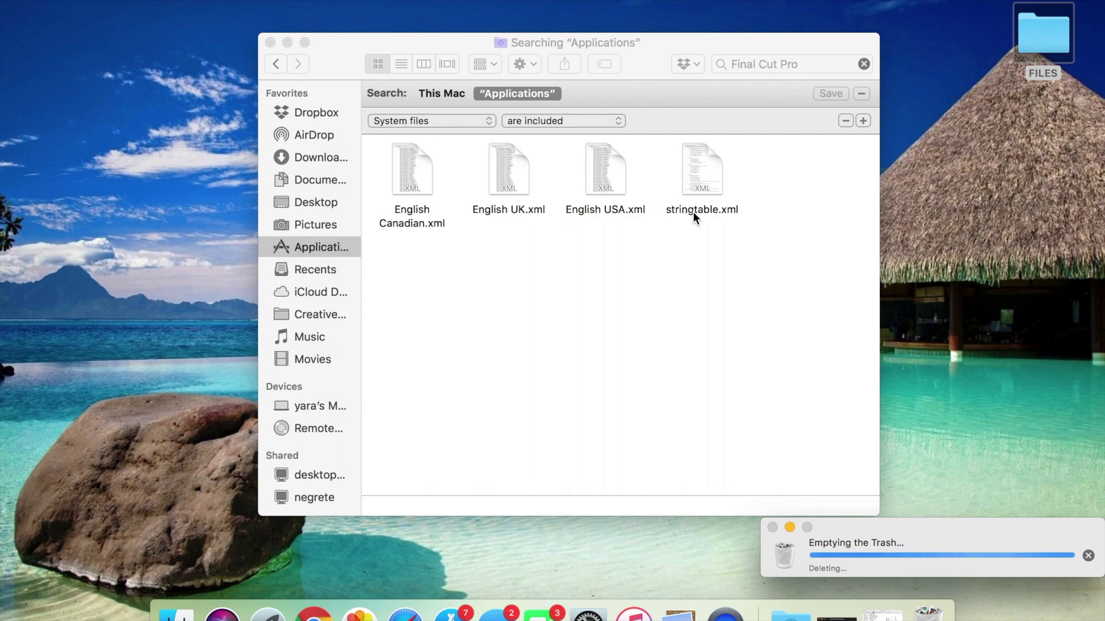
pyautogui.click(271, 42)
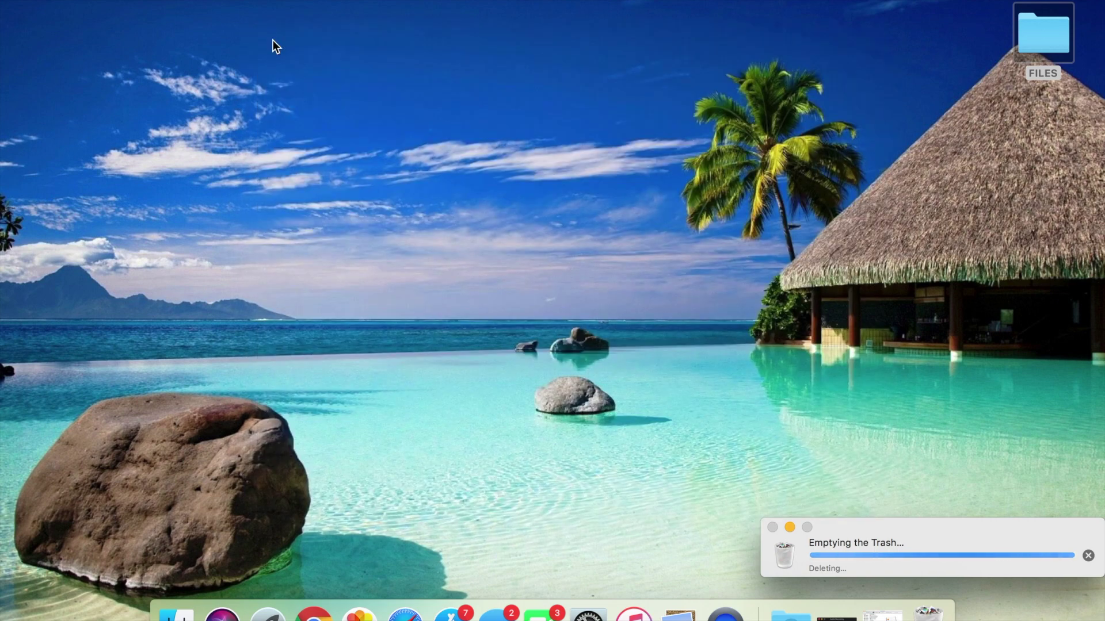